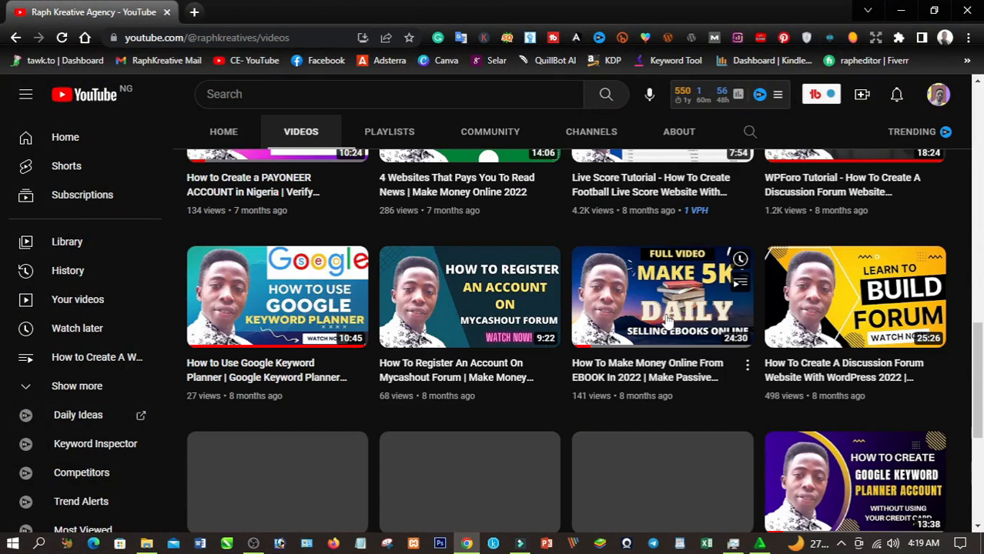
Look through the uploaded videos on the Raph Kreative Agency channel.
scroll(666, 322, "down", 3)
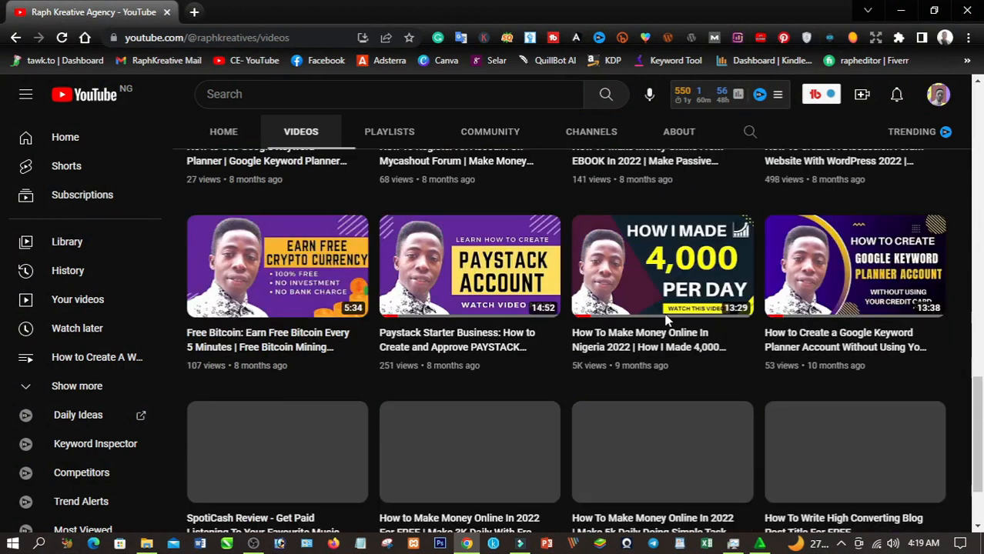
scroll(666, 322, "up", 2)
scroll(666, 322, "up", 10)
scroll(667, 321, "up", 2)
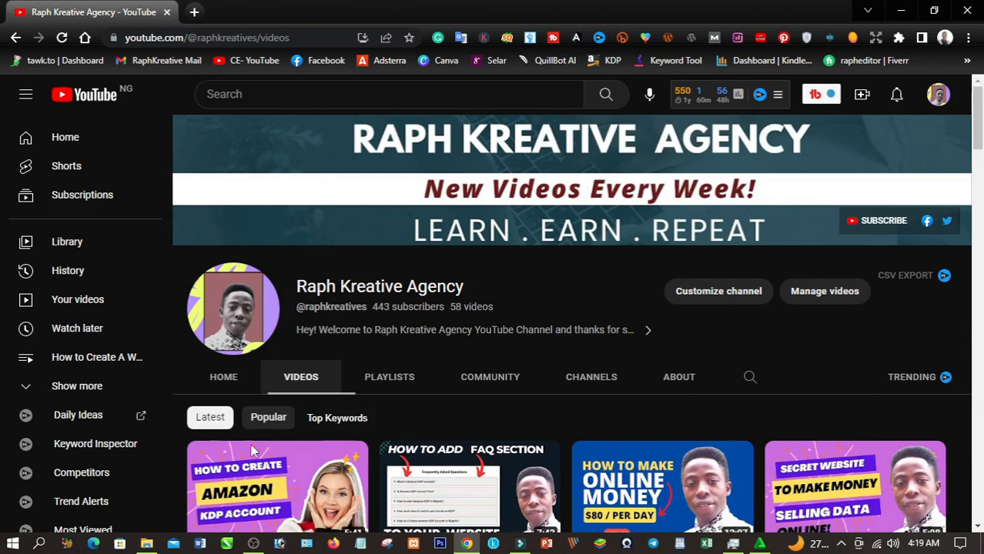
scroll(434, 460, "down", 4)
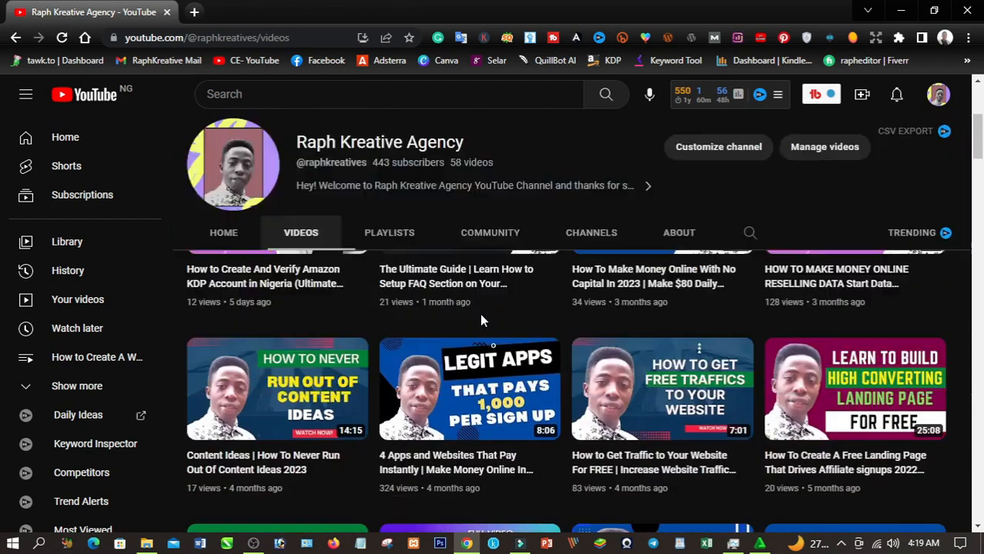
scroll(479, 314, "up", 4)
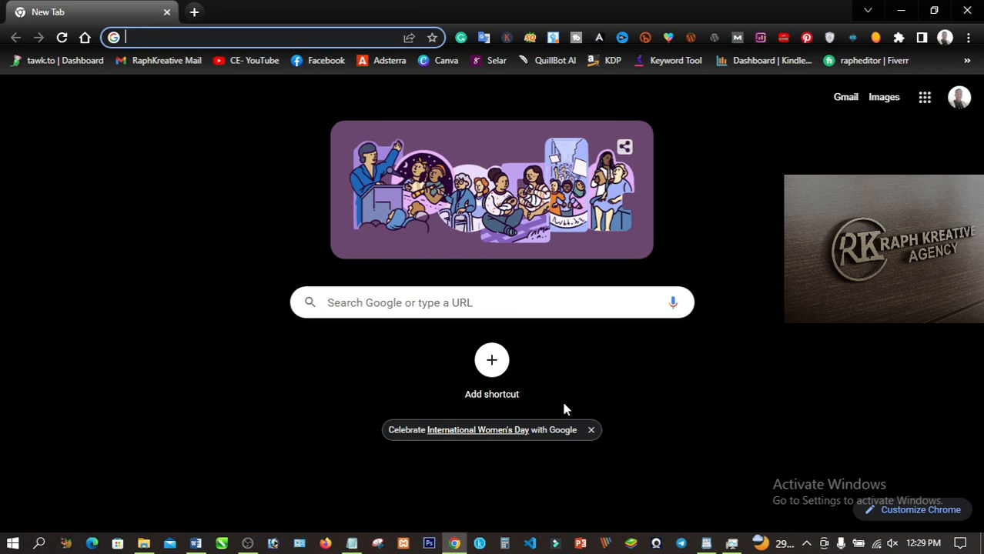
Open the Kindle Direct Publishing bookshelf from the saved bookmark and look over the existing titles.
left_click(609, 61)
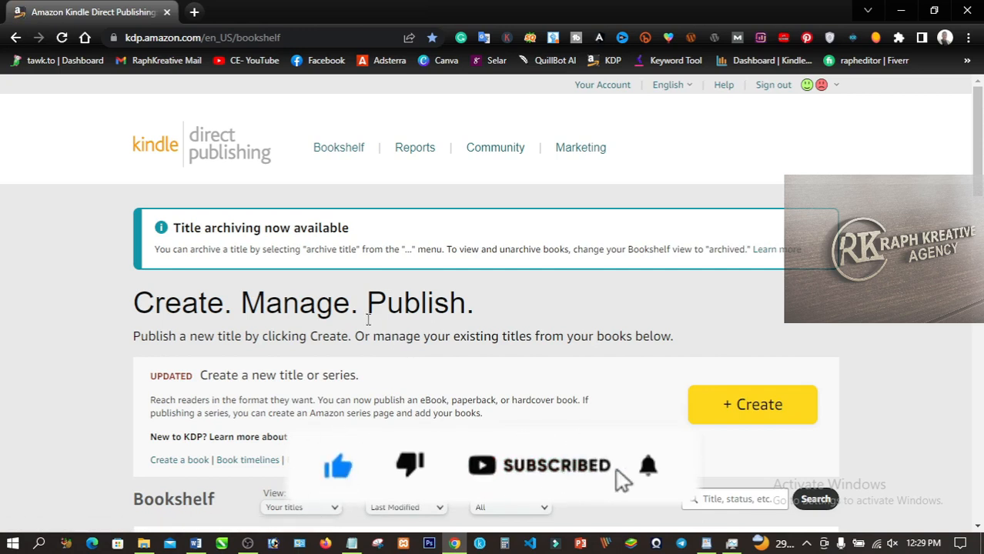
scroll(367, 319, "down", 5)
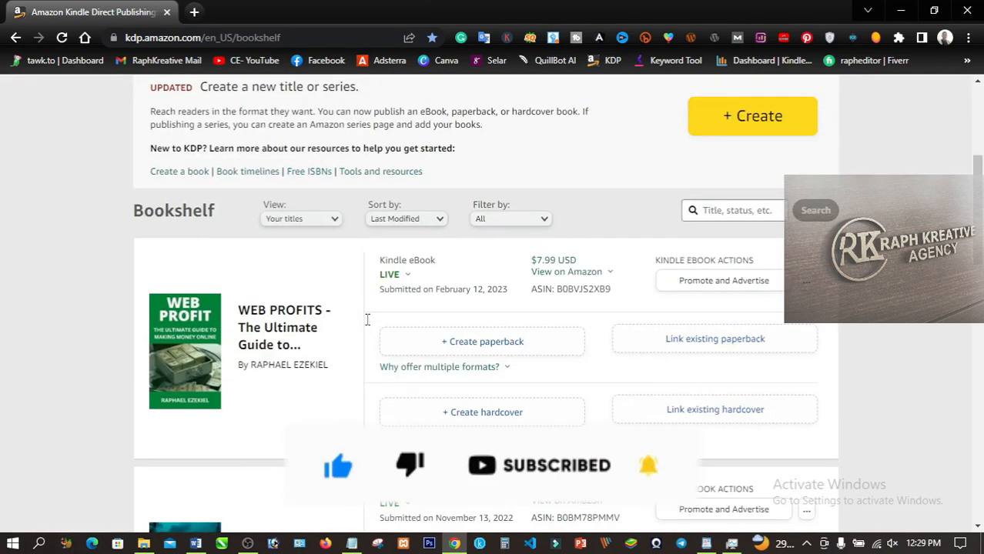
scroll(367, 319, "down", 4)
scroll(367, 320, "up", 4)
scroll(367, 327, "up", 4)
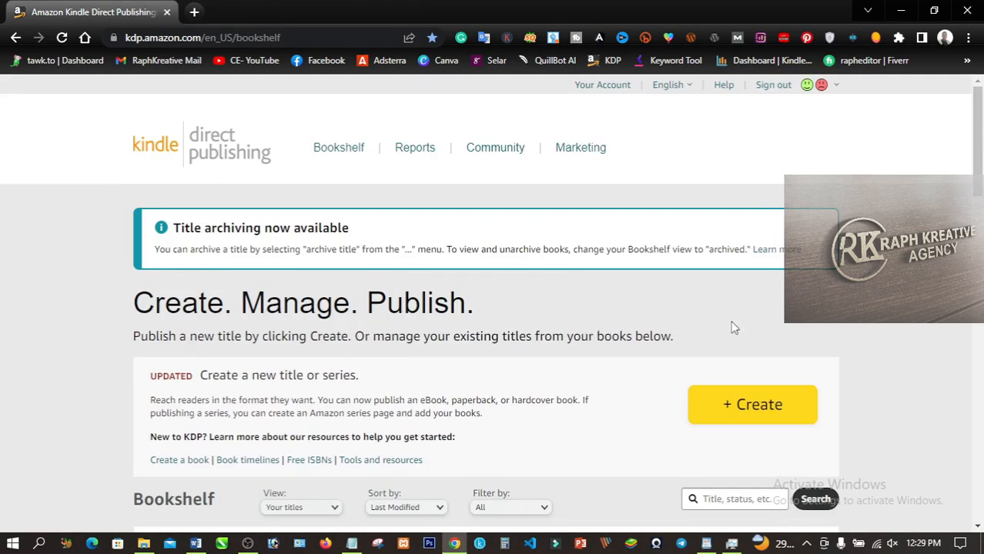
Start creating a new title on KDP, choosing Kindle eBook as the format.
left_click(759, 410)
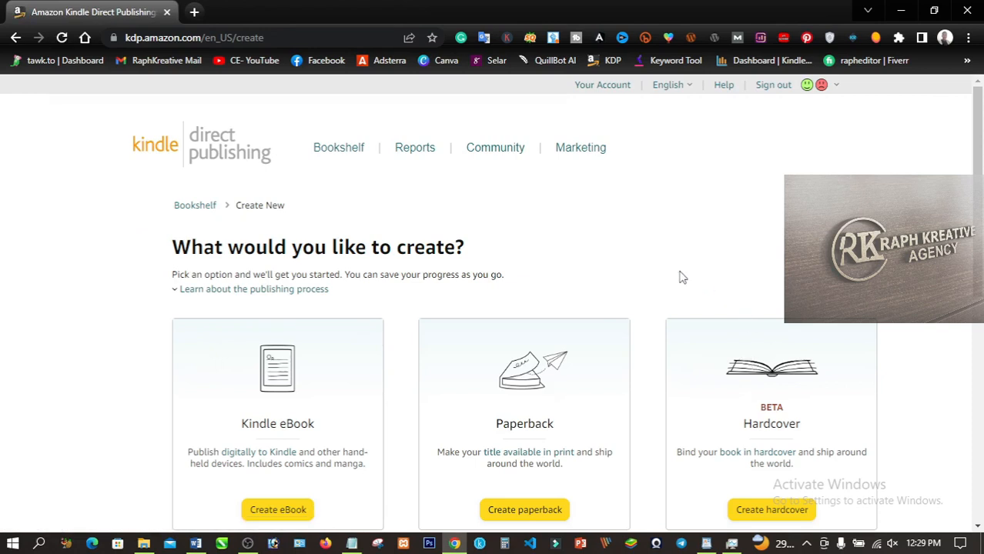
scroll(658, 239, "down", 1)
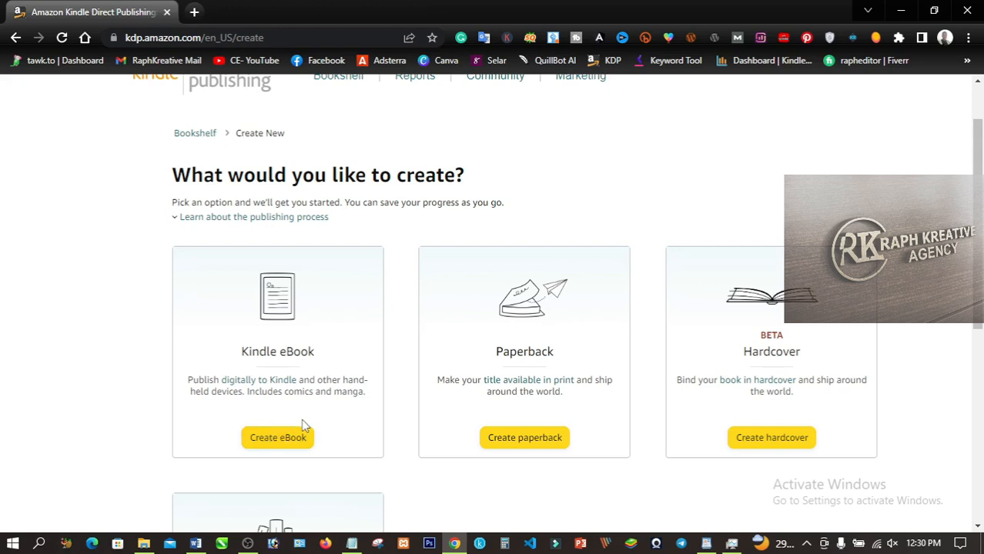
left_click(280, 441)
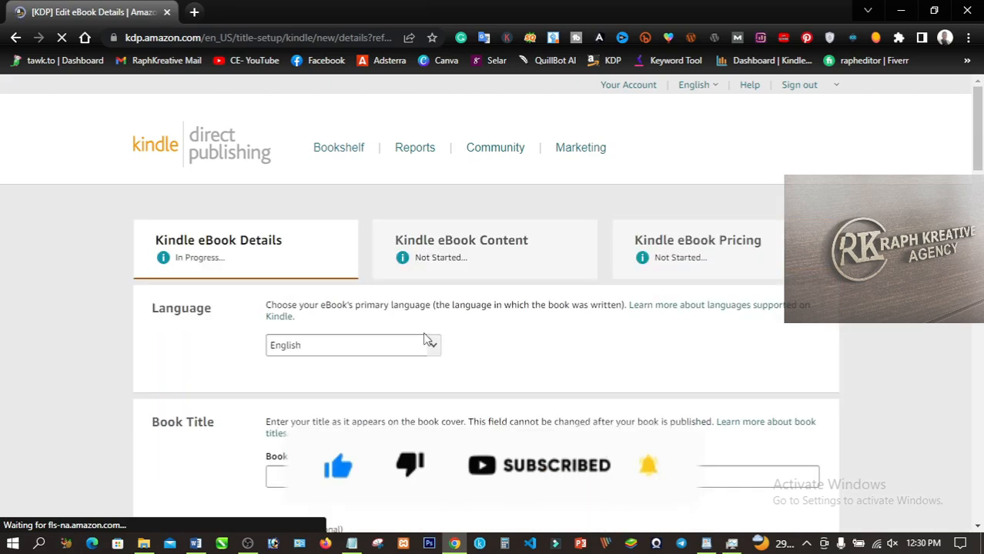
Enter "AMAZON KDP MADE EASY -" as the start of the book title.
scroll(443, 327, "down", 1)
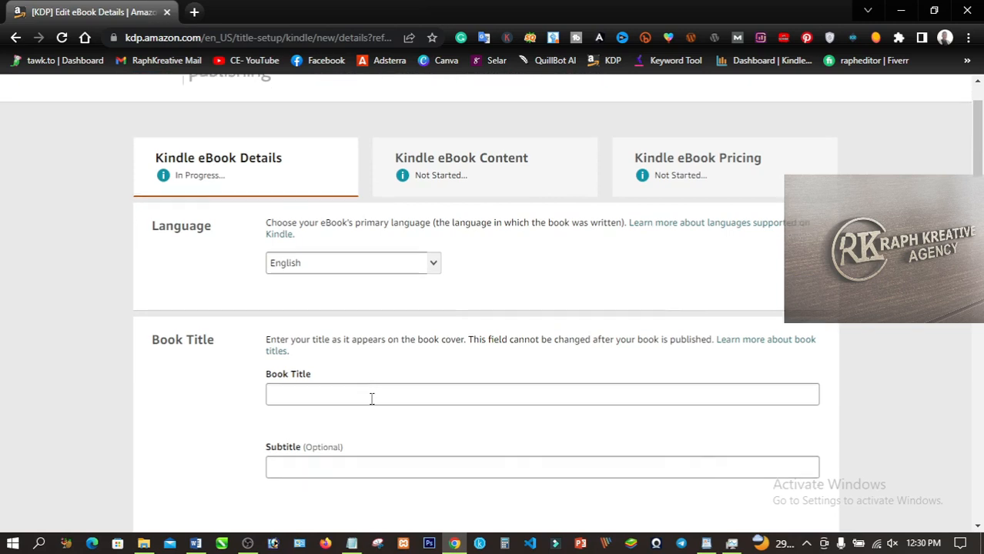
scroll(371, 399, "down", 1)
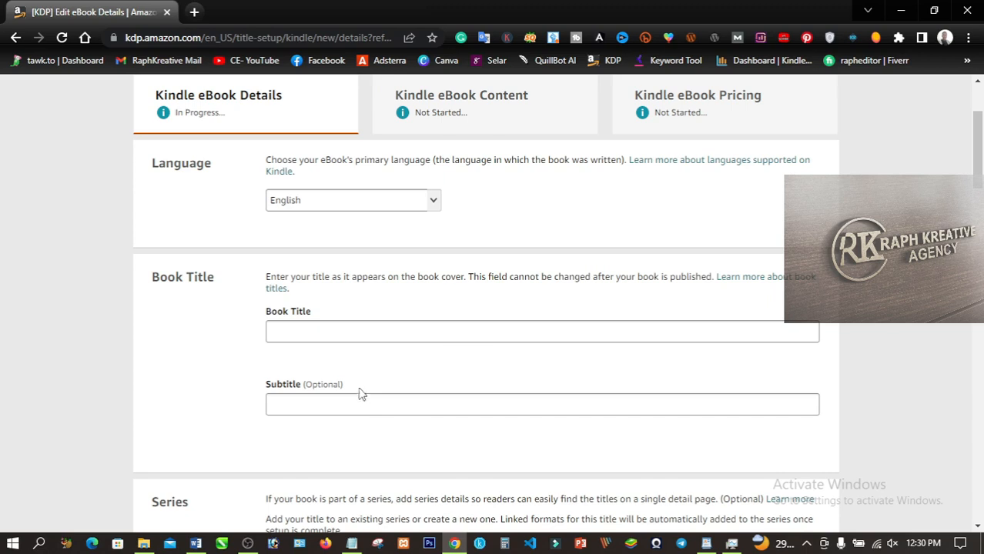
left_click(327, 327)
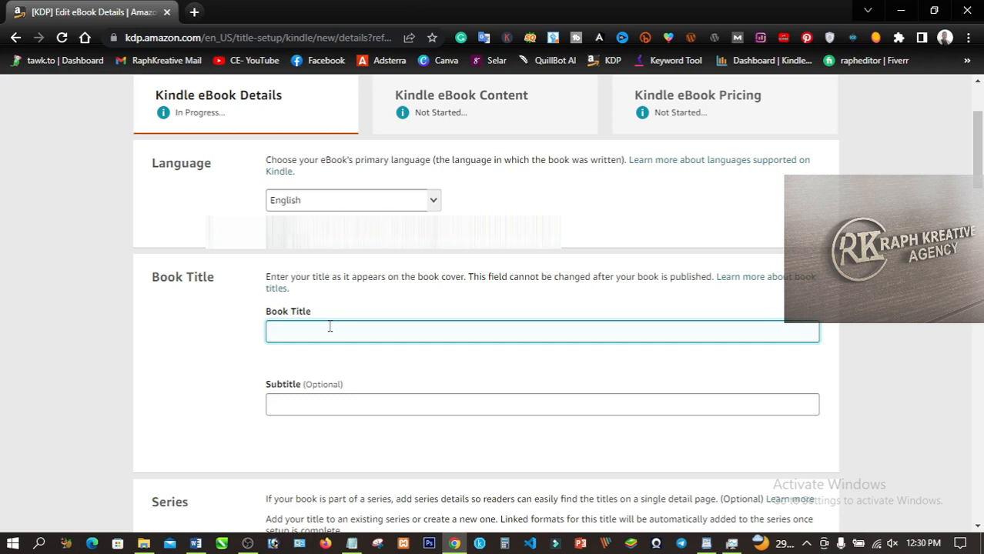
type("AM")
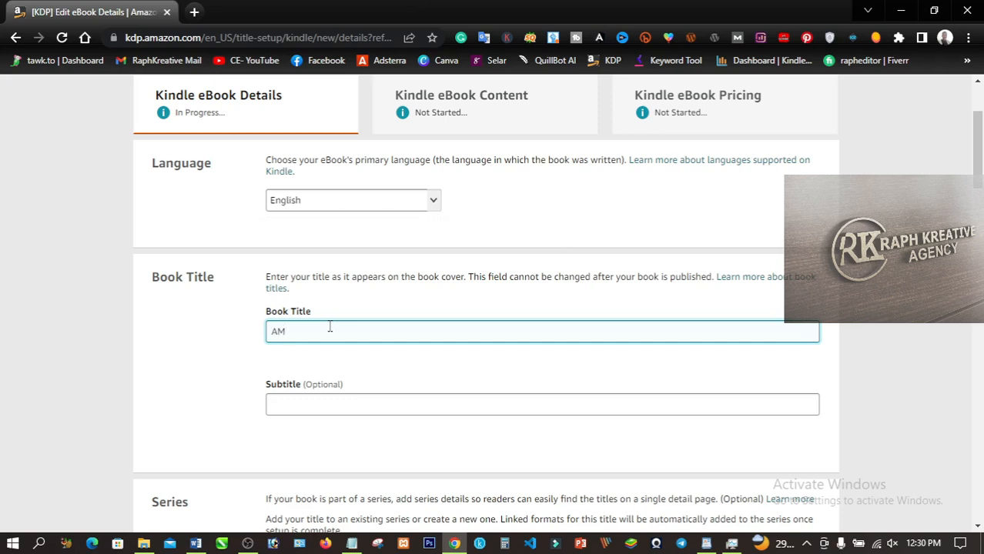
type("AZON KDP MADE E")
type("ASY -")
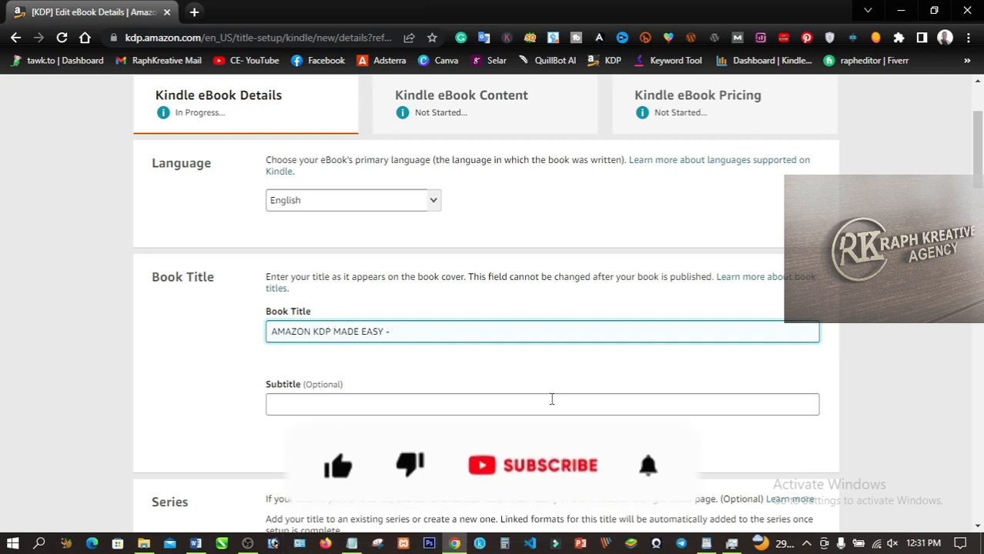
Append ": How to Make Money with Amazon KDP is the ultimate guide to achieving success on this platform" from the WordPad book description to the title.
key("alt+Tab")
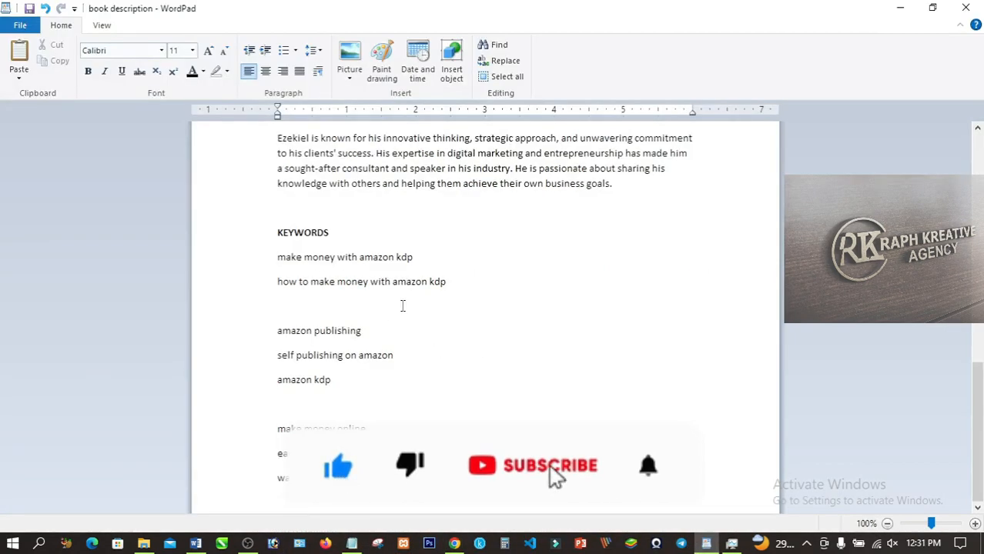
scroll(554, 477, "up", 3)
scroll(401, 306, "up", 7)
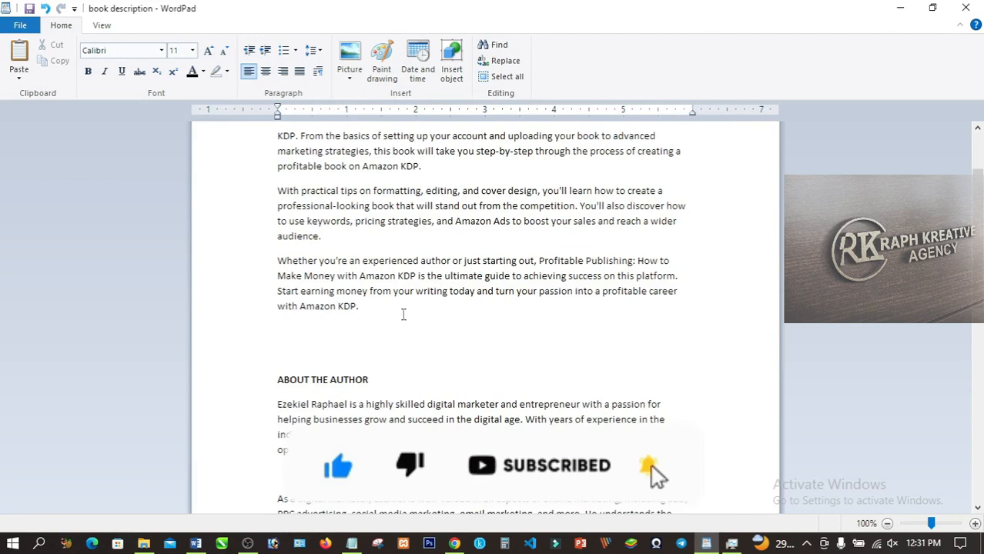
scroll(405, 315, "up", 1)
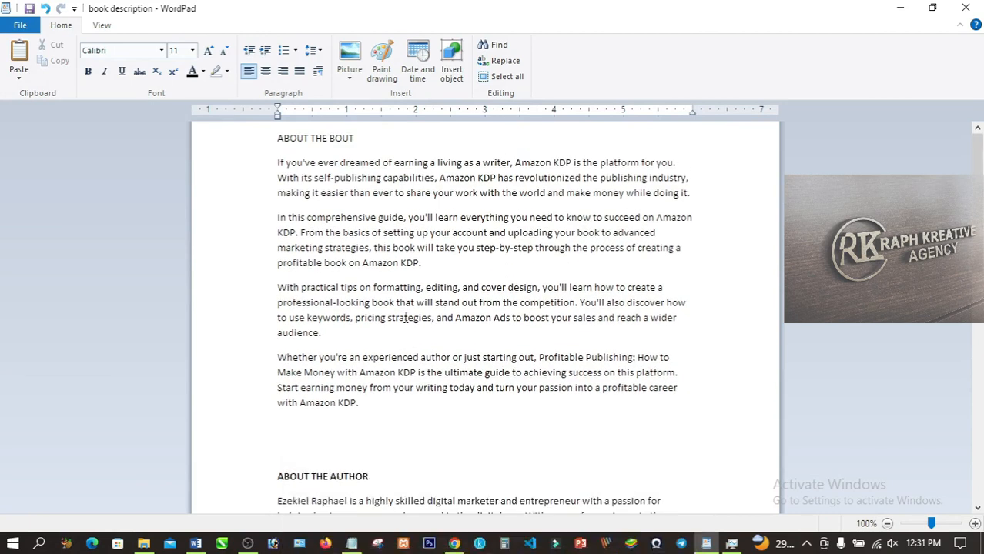
left_click_drag(634, 359, 677, 373)
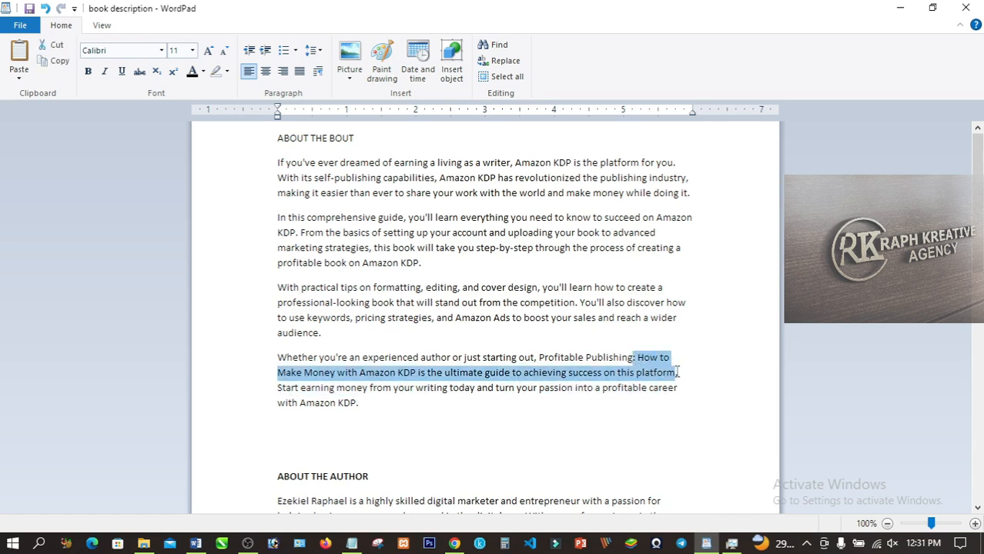
left_click(454, 543)
type(": How to Make Money with Amazon KDP is the ultimate guide to achieving success on this platform")
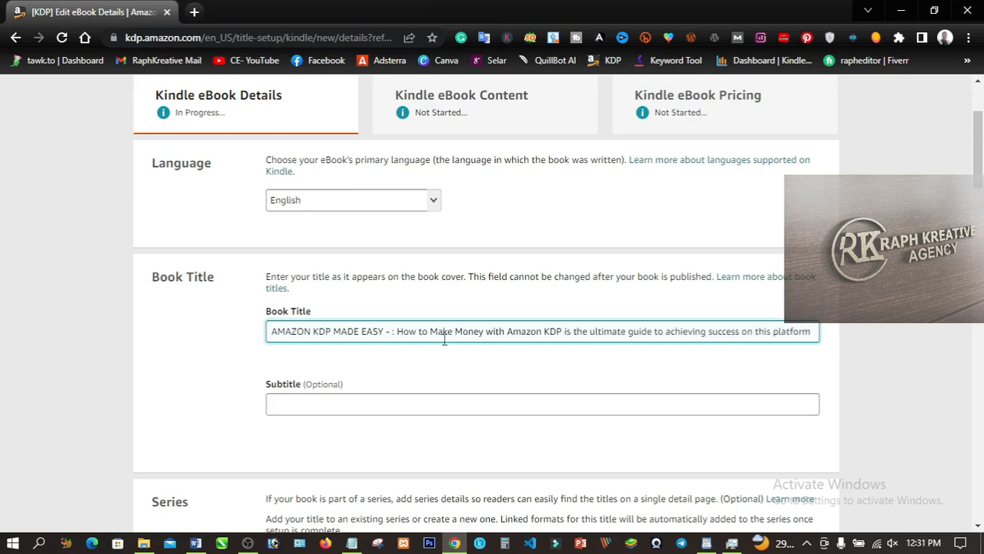
Remove the dash from the book title so that only a colon follows "AMAZON KDP MADE EASY".
left_click(394, 332)
key("BackSpace")
key("BackSpace")
key("BackSpace")
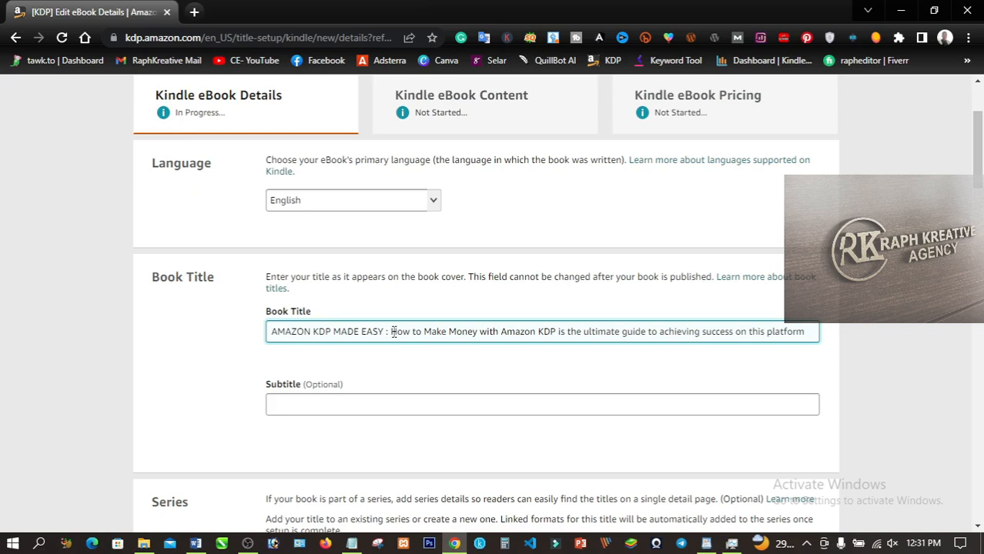
type(":")
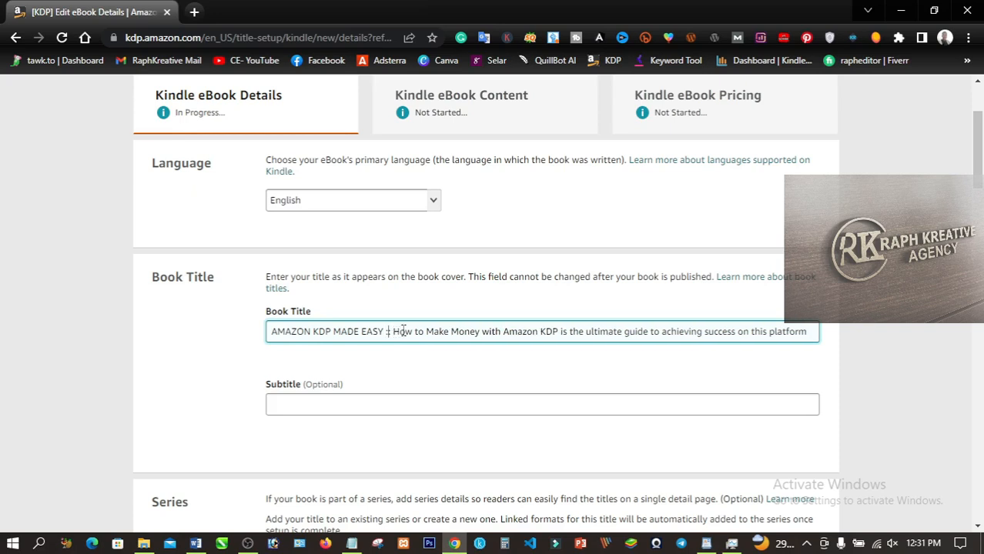
key("BackSpace")
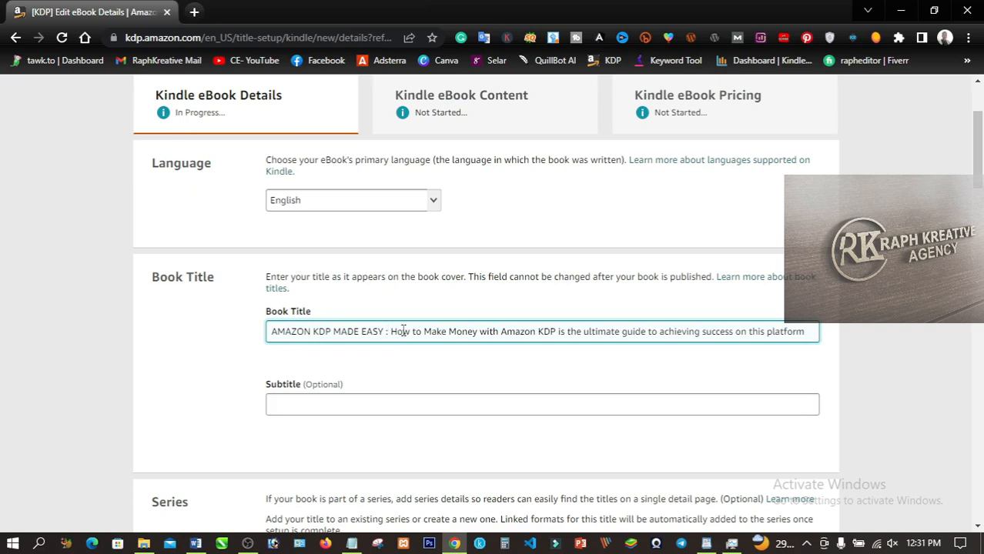
left_click(233, 363)
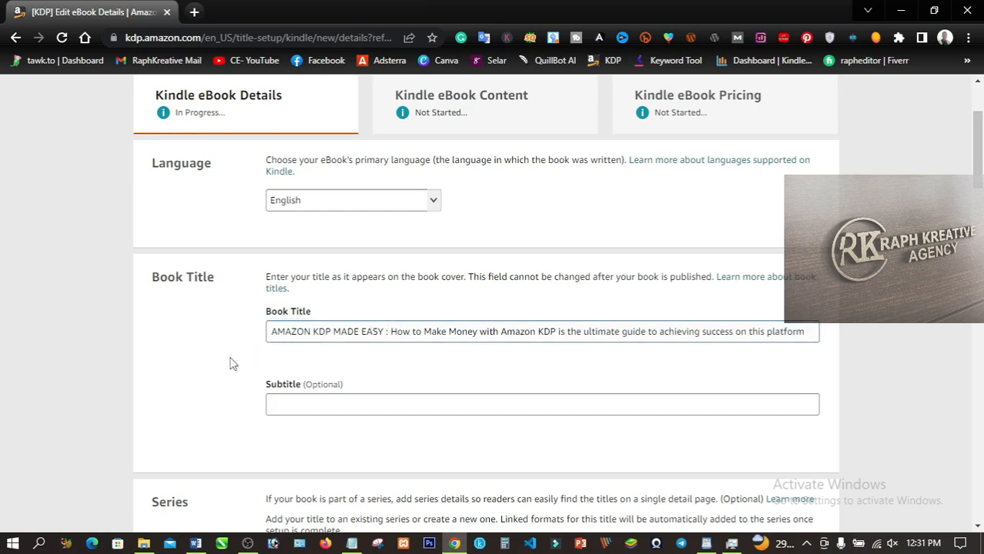
Leave the subtitle, series and edition number empty and enter the primary author's first and last name.
scroll(233, 363, "down", 2)
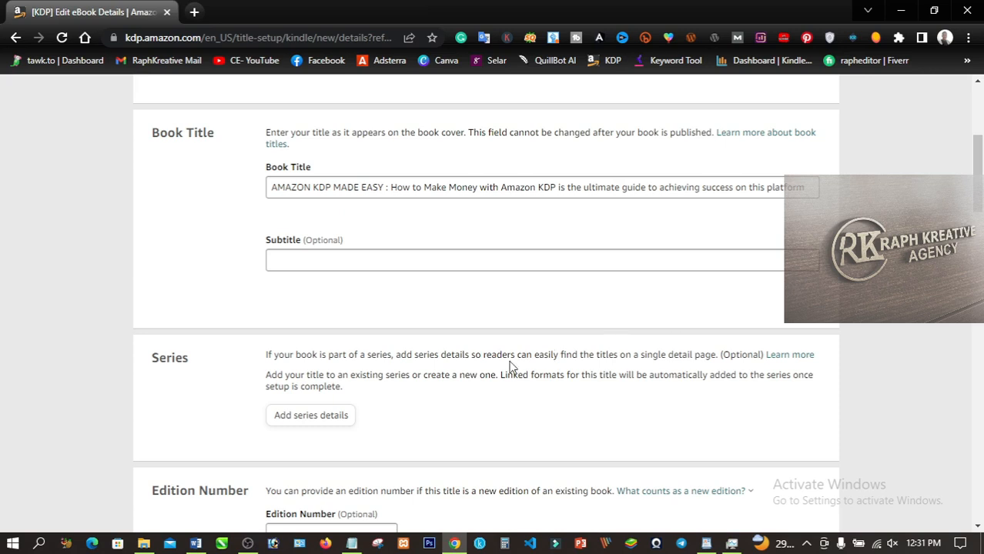
scroll(391, 374, "down", 2)
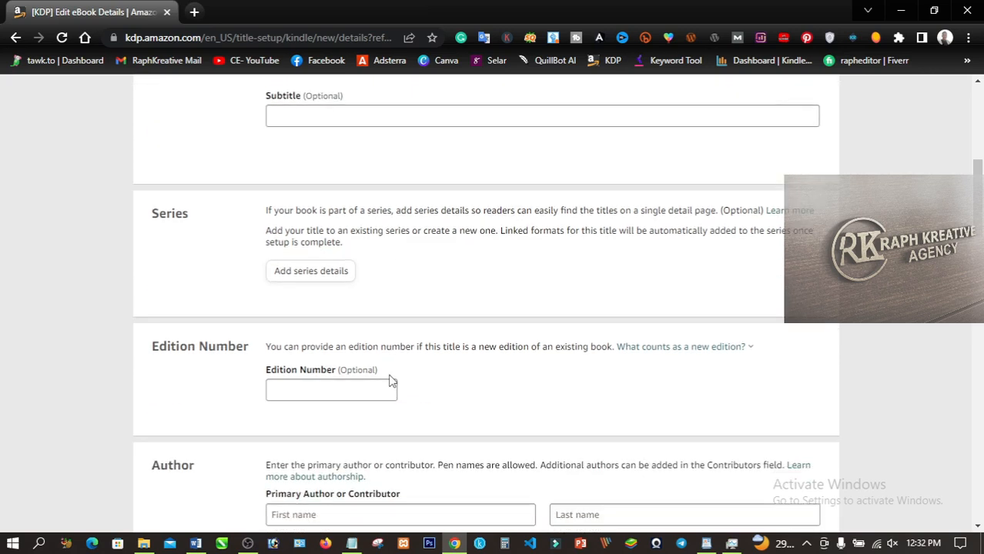
scroll(390, 377, "down", 2)
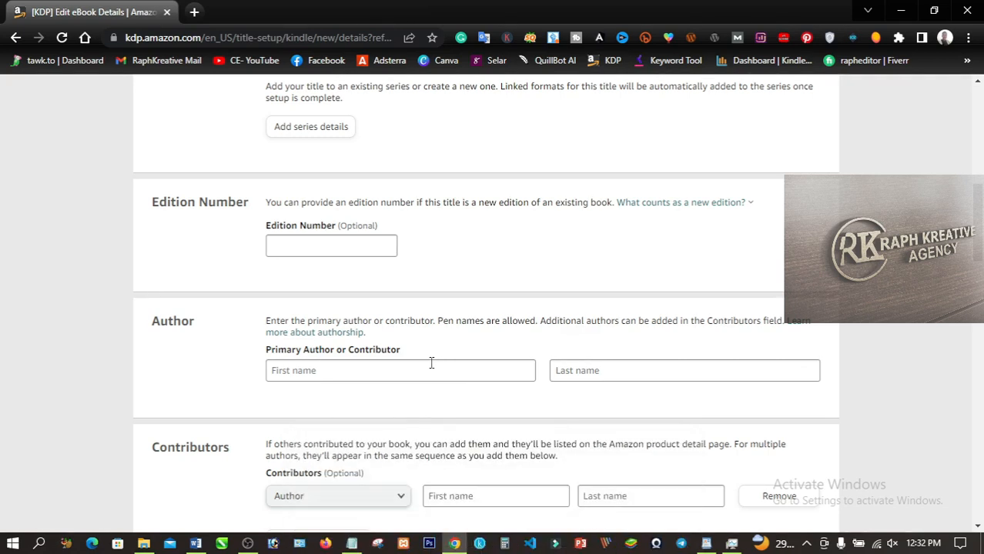
scroll(431, 361, "down", 1)
left_click(405, 297)
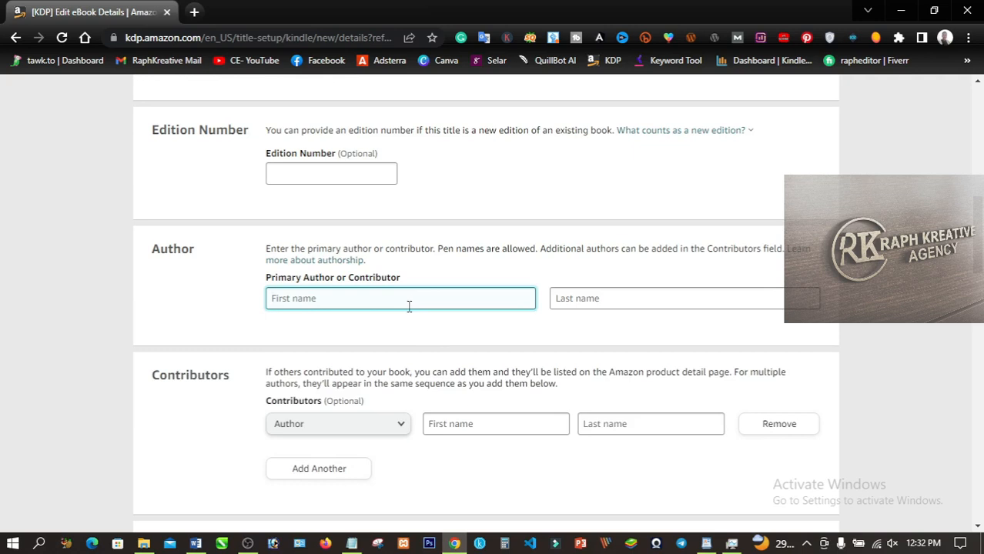
type("e")
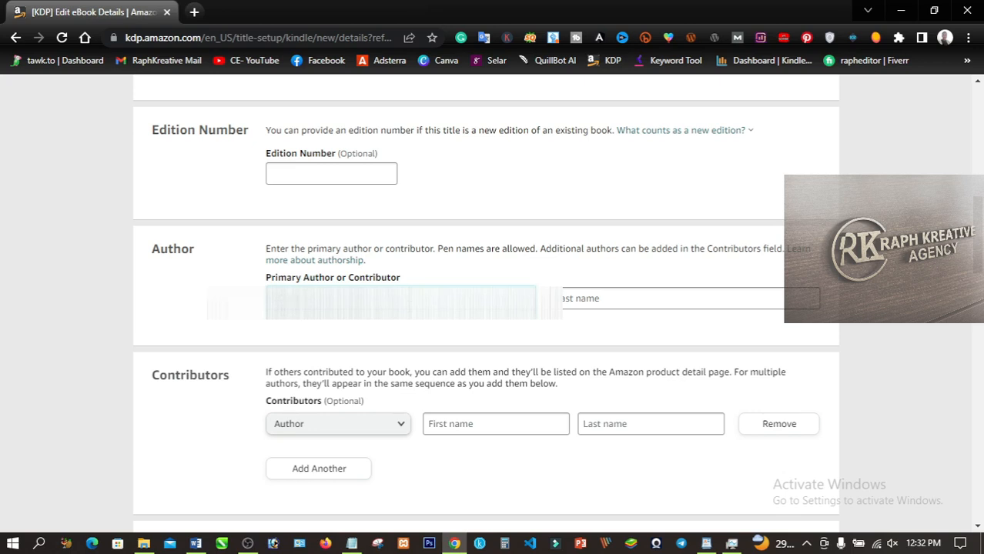
key("Tab")
type("RAP")
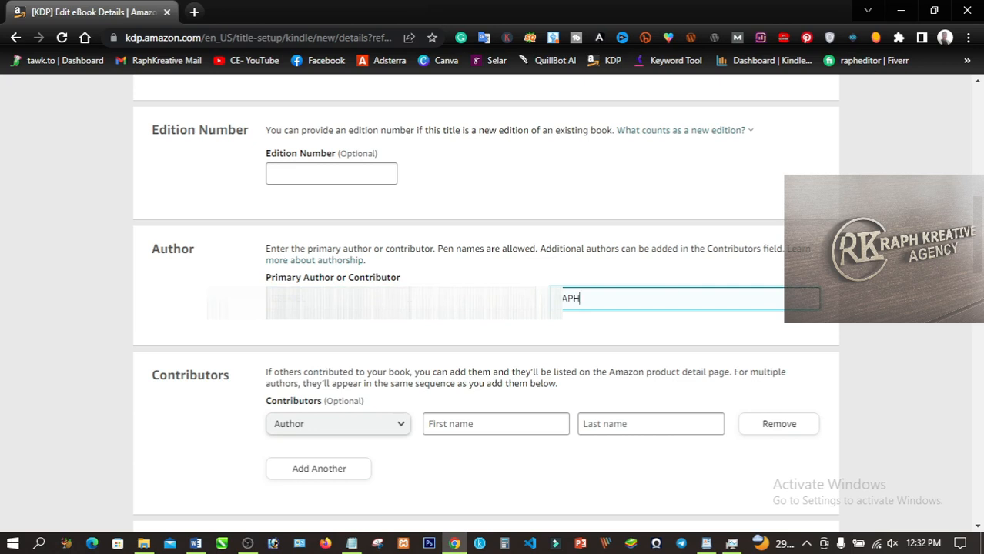
type("HA")
key("BackSpace")
type("ZEKIEL")
left_click(400, 298)
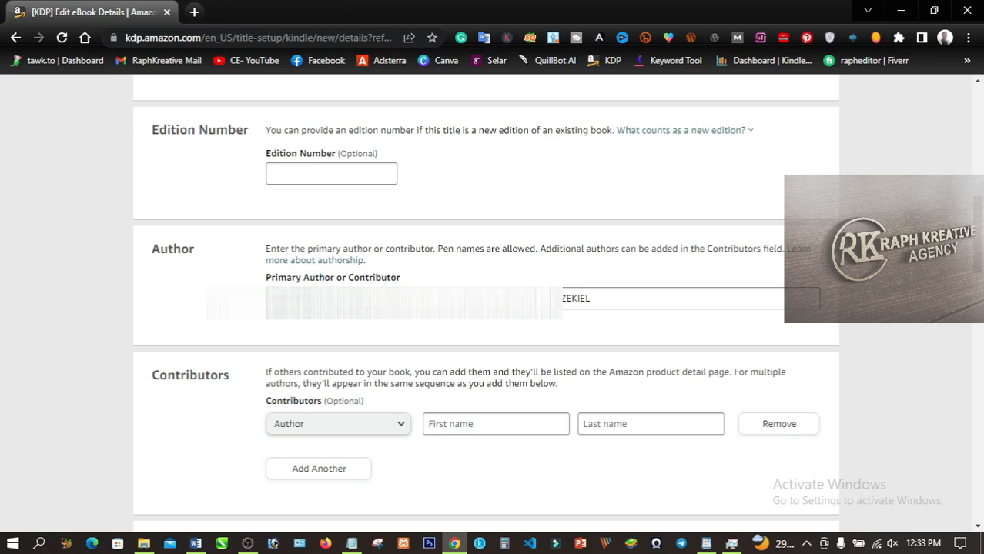
Leave the contributors empty and copy the four paragraphs about the book from the WordPad book description into the eBook's description.
scroll(485, 423, "down", 1)
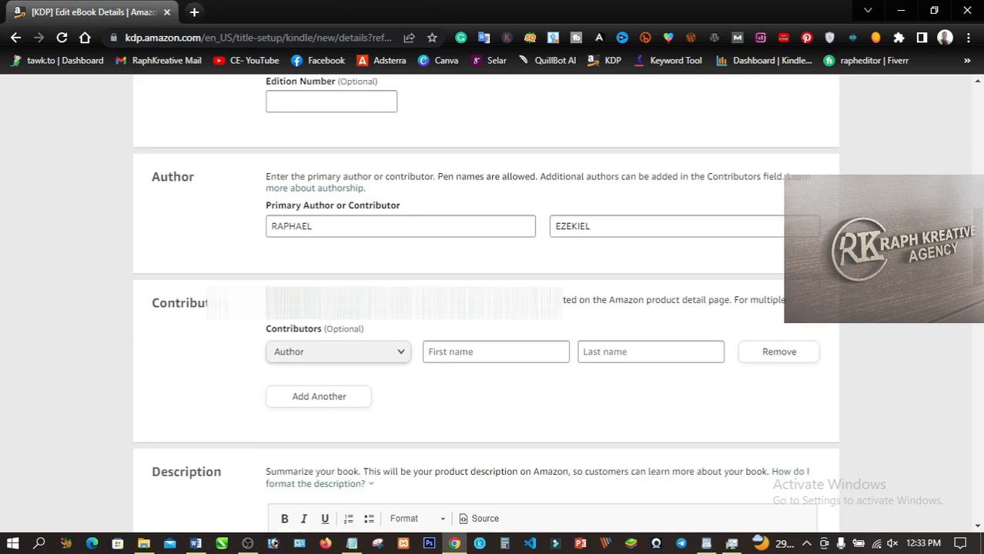
scroll(369, 302, "down", 2)
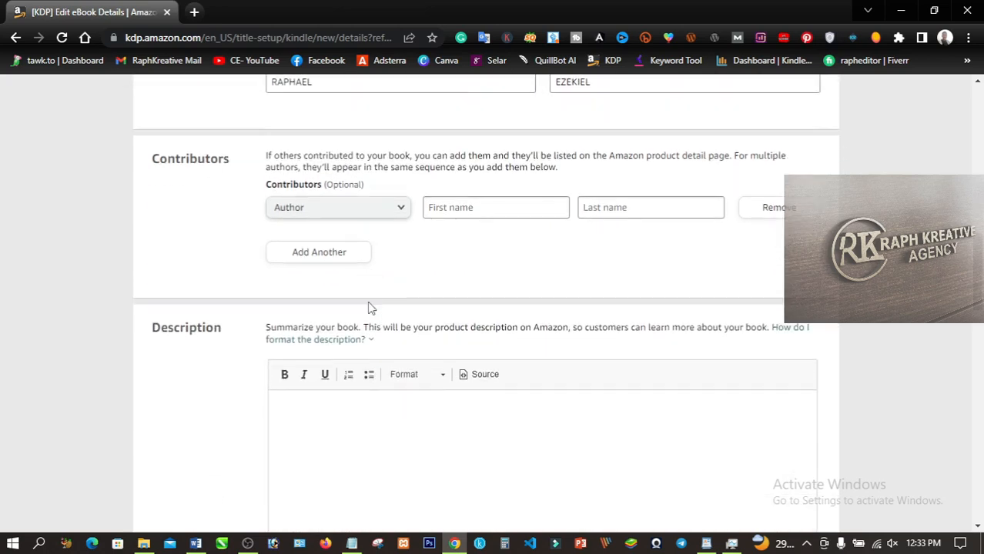
scroll(369, 302, "down", 1)
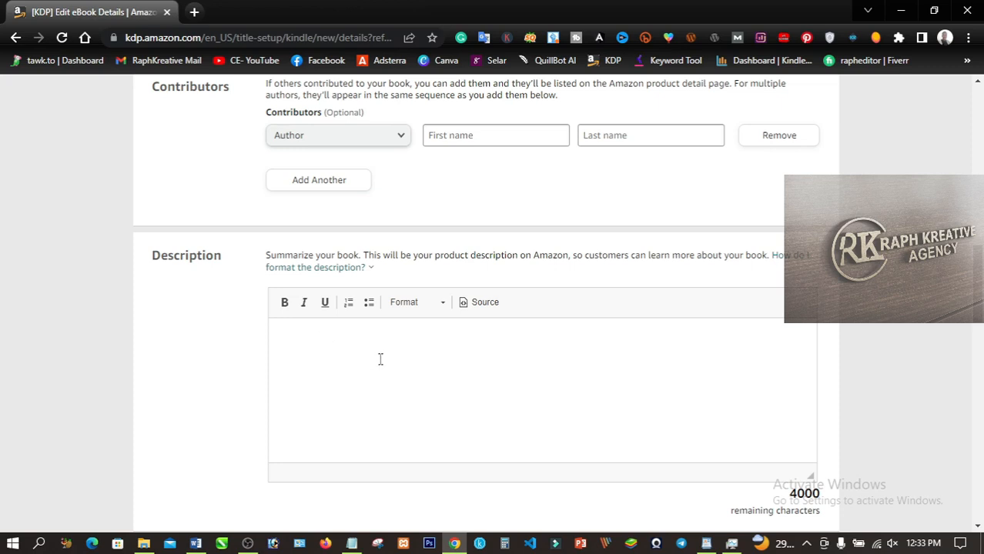
left_click(708, 544)
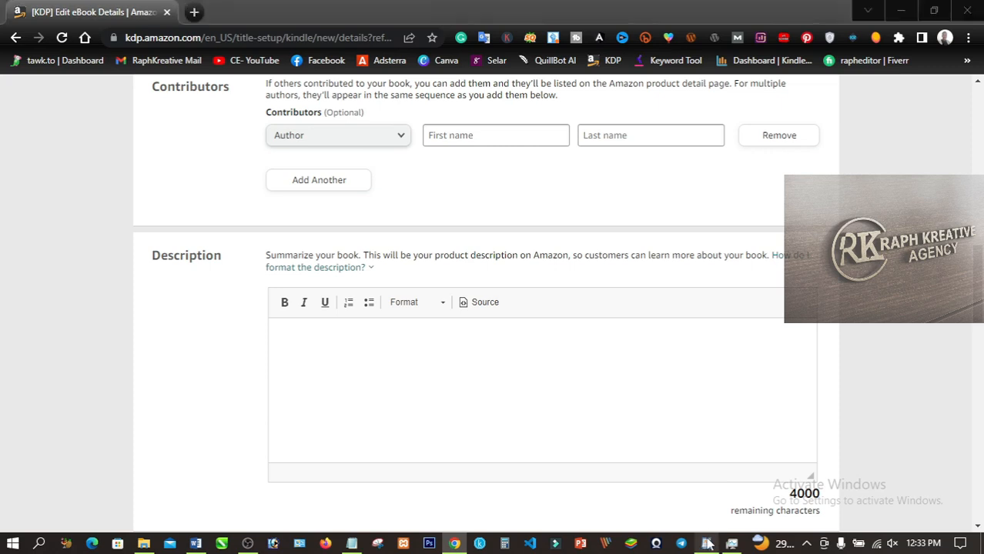
left_click_drag(277, 164, 519, 410)
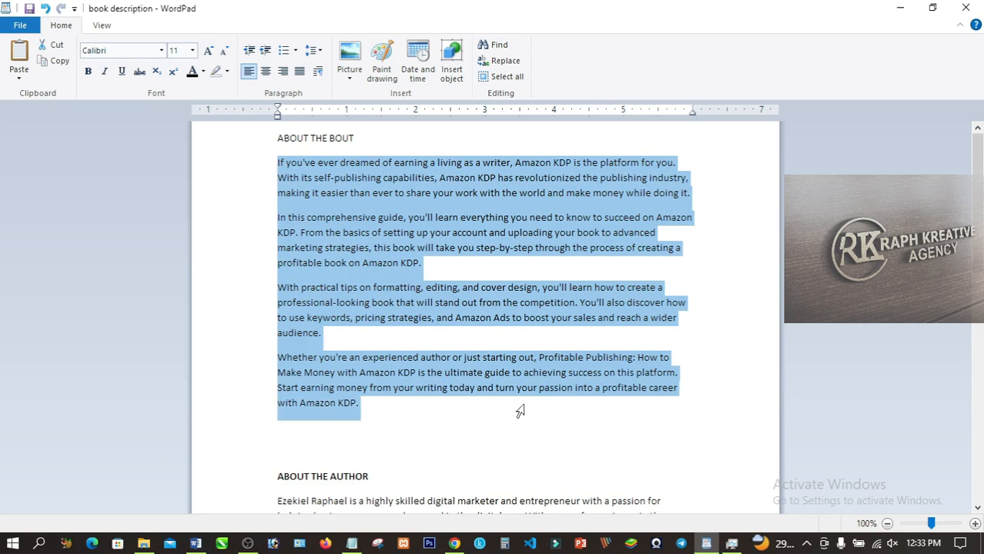
right_click(452, 389)
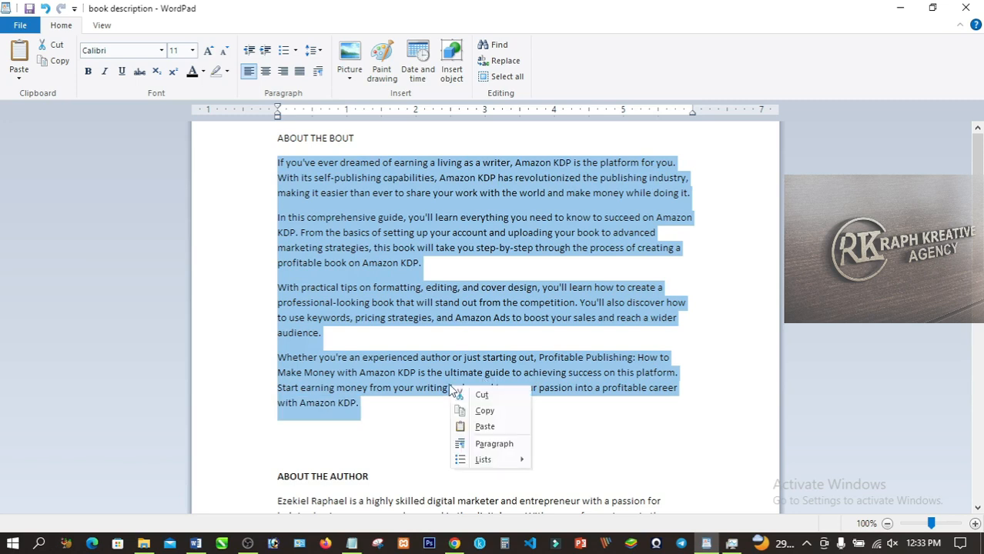
left_click(484, 410)
left_click(454, 543)
left_click(351, 389)
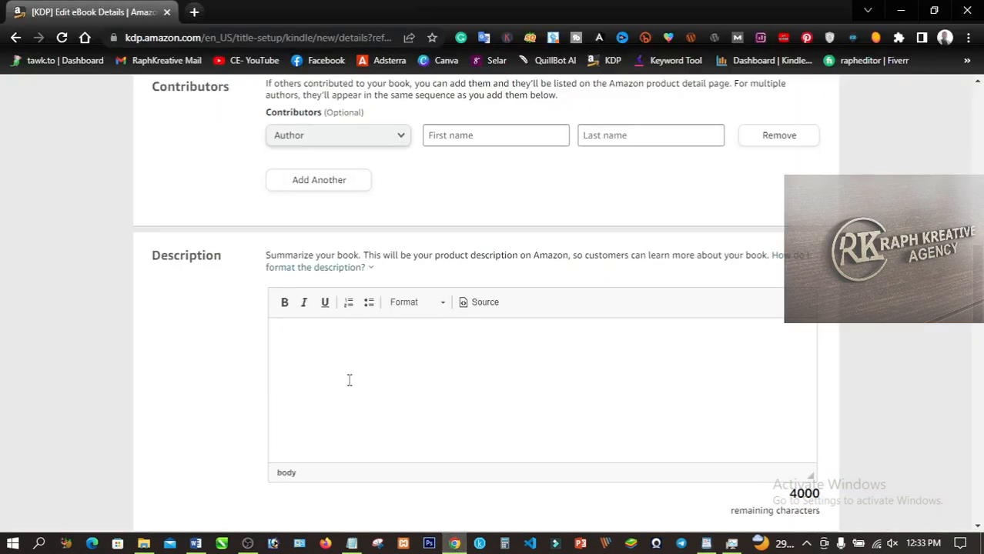
key("ctrl+v")
scroll(351, 377, "up", 2)
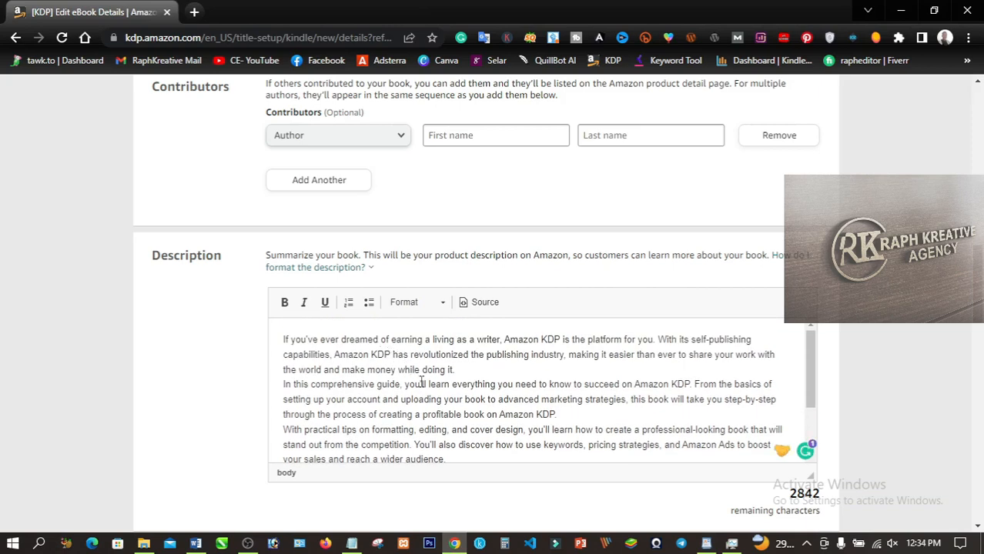
Separate the four description paragraphs with blank lines and add two new lines after the last paragraph.
left_click(471, 370)
key("Return")
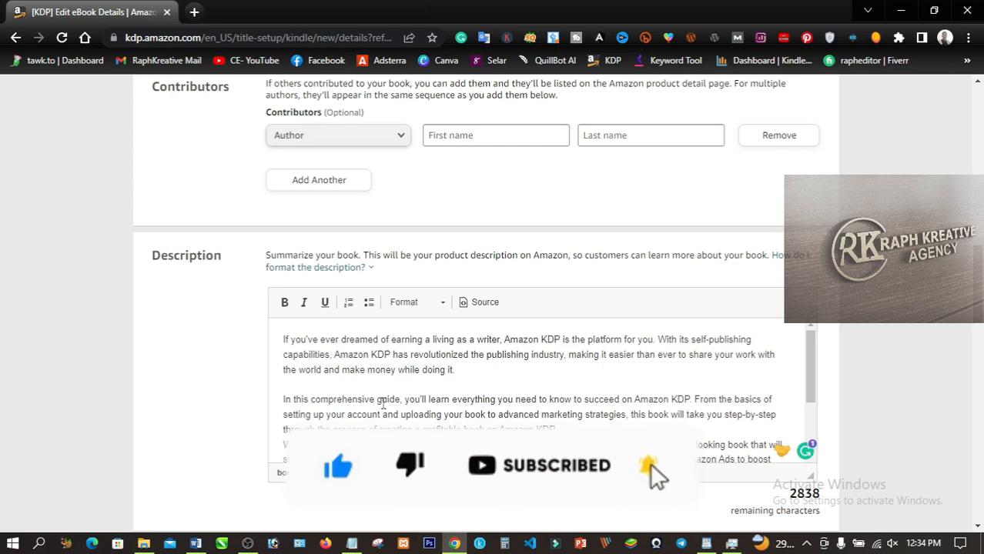
left_click(568, 428)
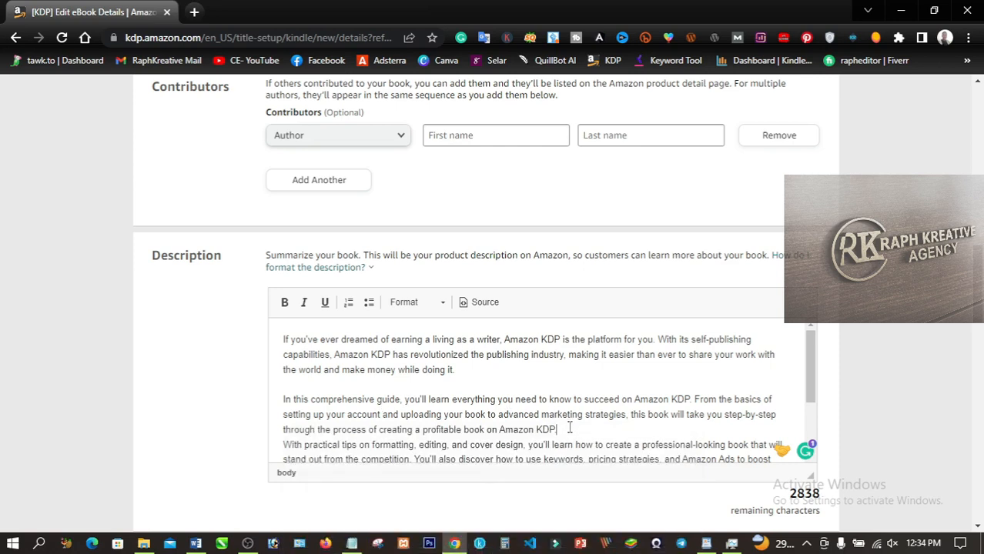
key("Return")
scroll(566, 426, "down", 1)
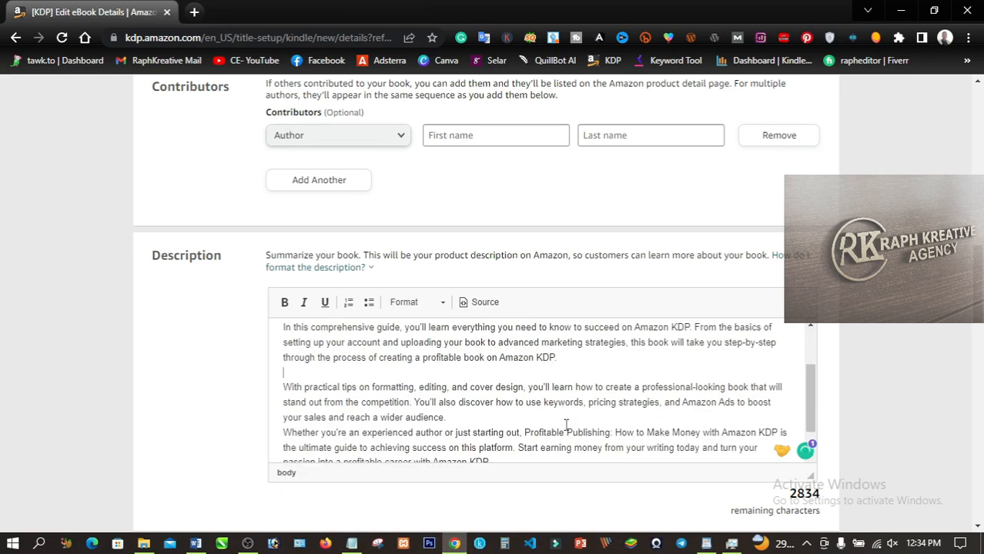
left_click(495, 420)
key("Return")
scroll(495, 420, "down", 2)
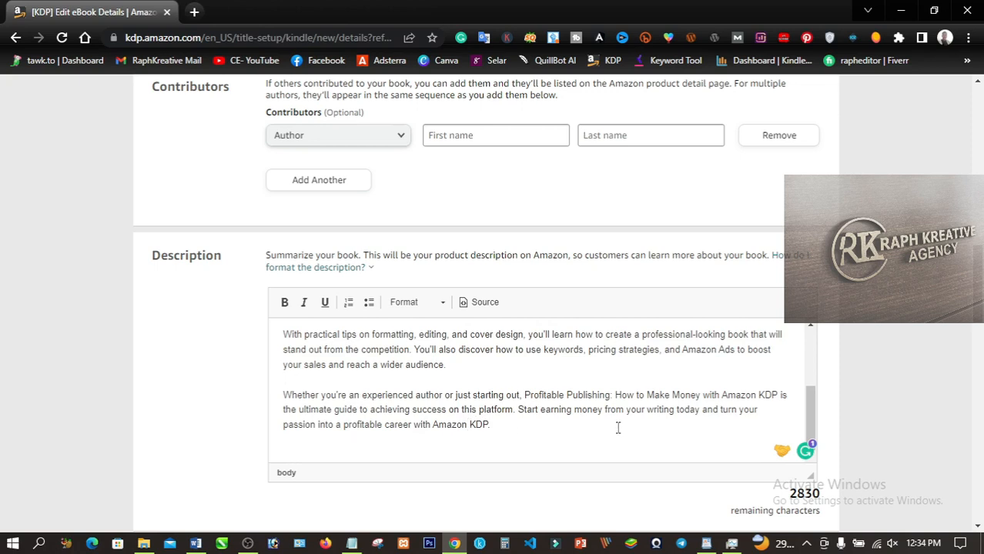
left_click(519, 431)
key("Return")
key("Return")
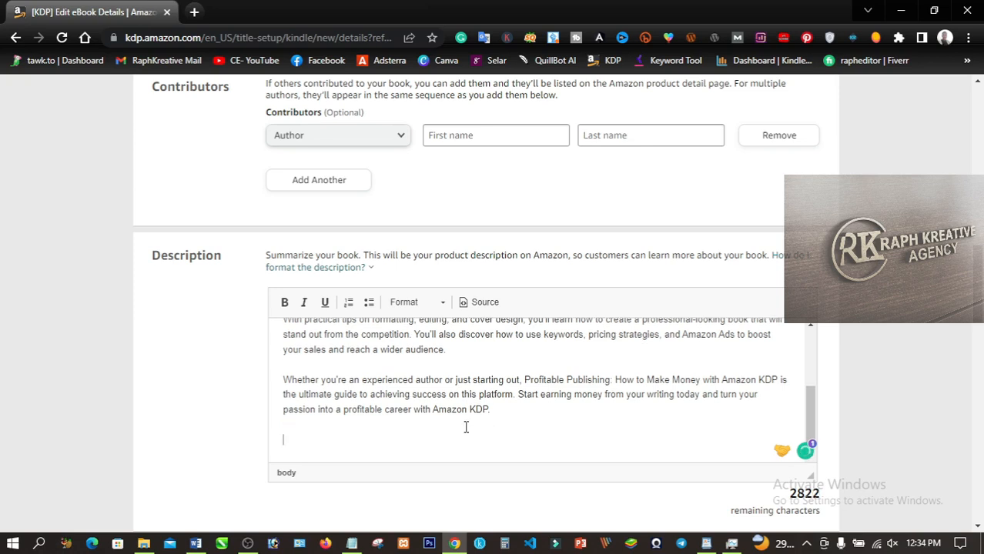
Add the bold heading "ABOUT THE BOOK" above the first paragraph of the description, followed by a blank line.
scroll(465, 427, "up", 5)
scroll(363, 439, "down", 2)
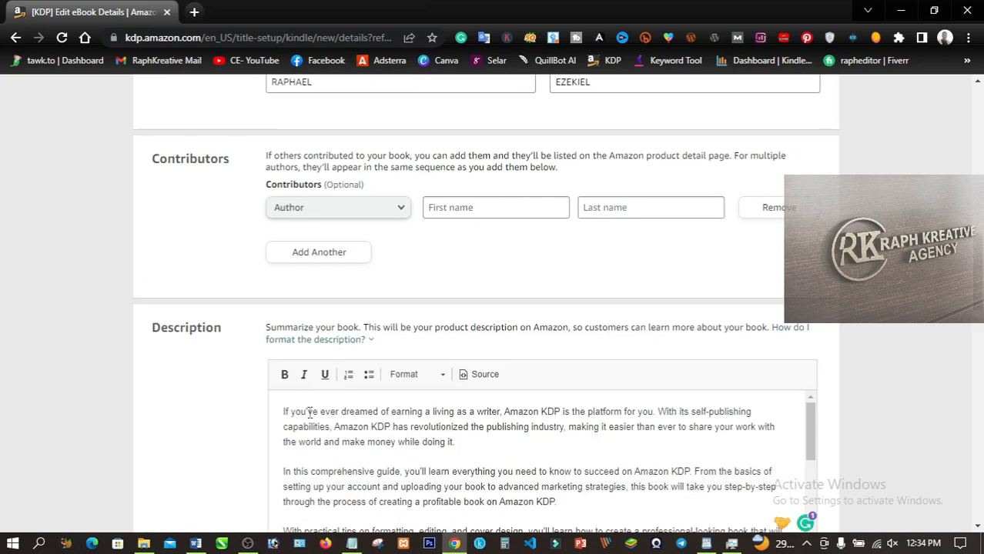
left_click(282, 411)
key("Return")
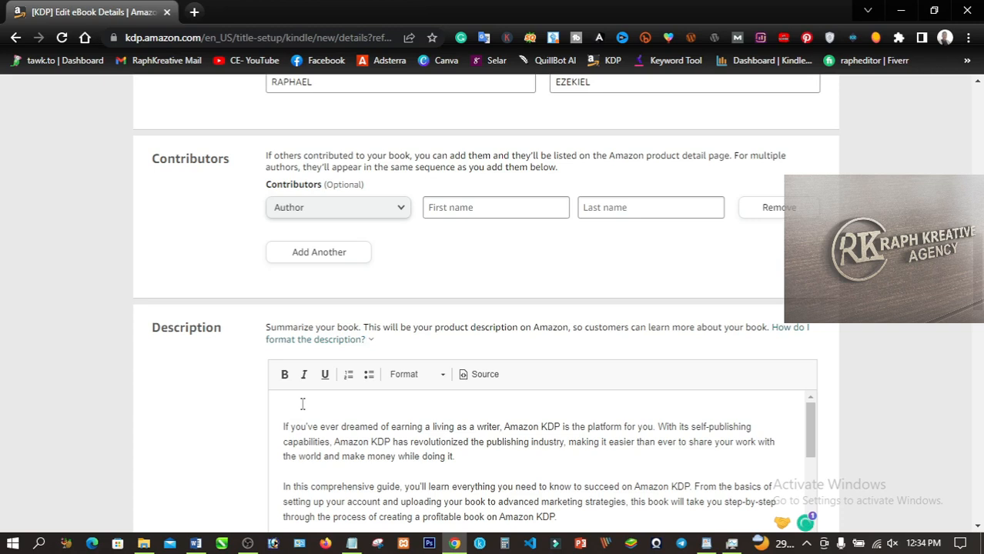
type("ABOUT THE BOOK")
key("Return")
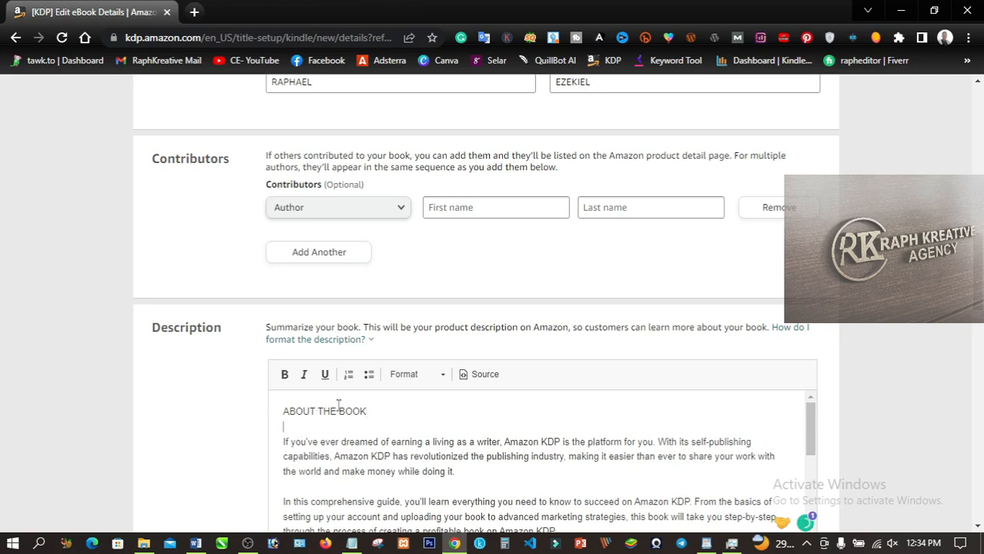
left_click_drag(369, 410, 273, 415)
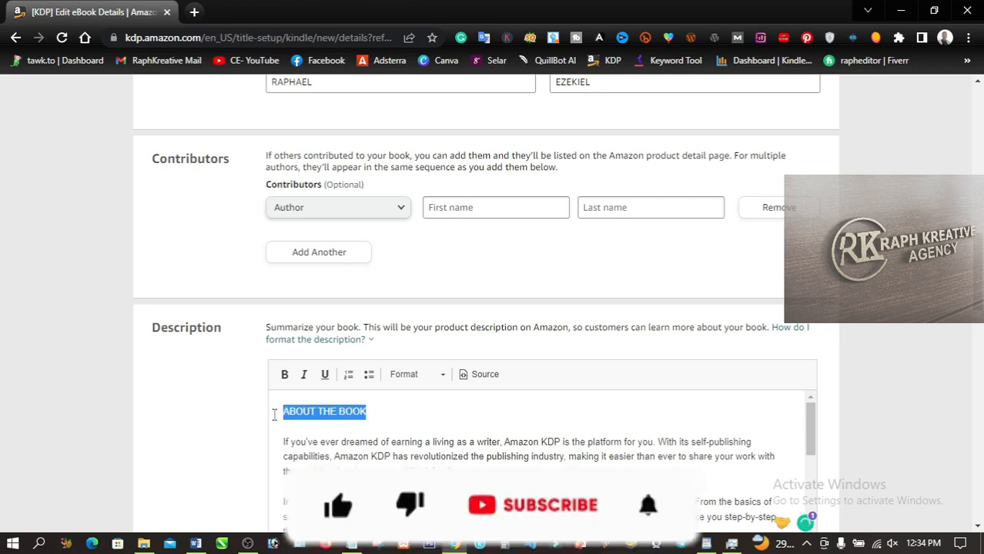
left_click(284, 376)
left_click(383, 443)
Add the bold heading "ABOUT THE AUTHOR" at the end of the description and start a new line below it.
scroll(301, 462, "down", 10)
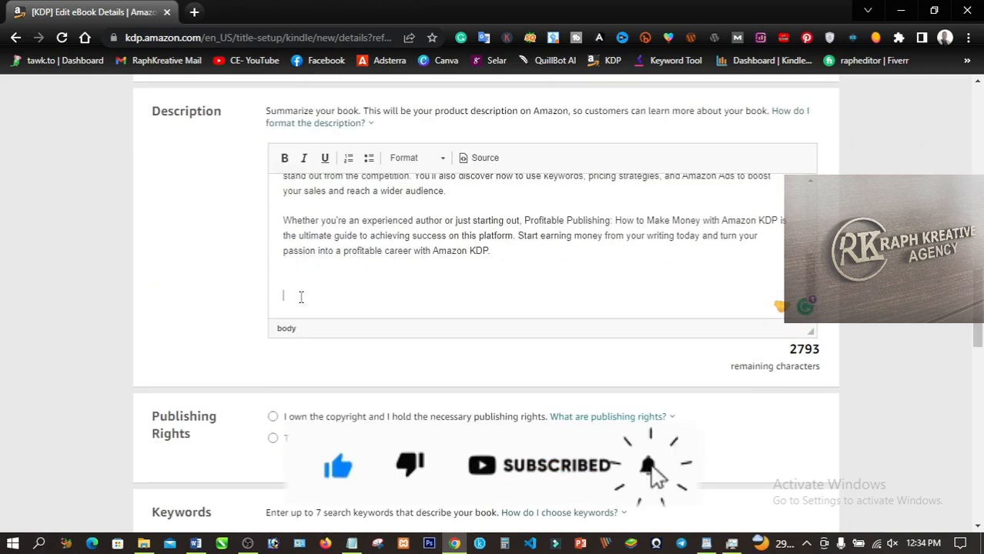
type("BOUTH")
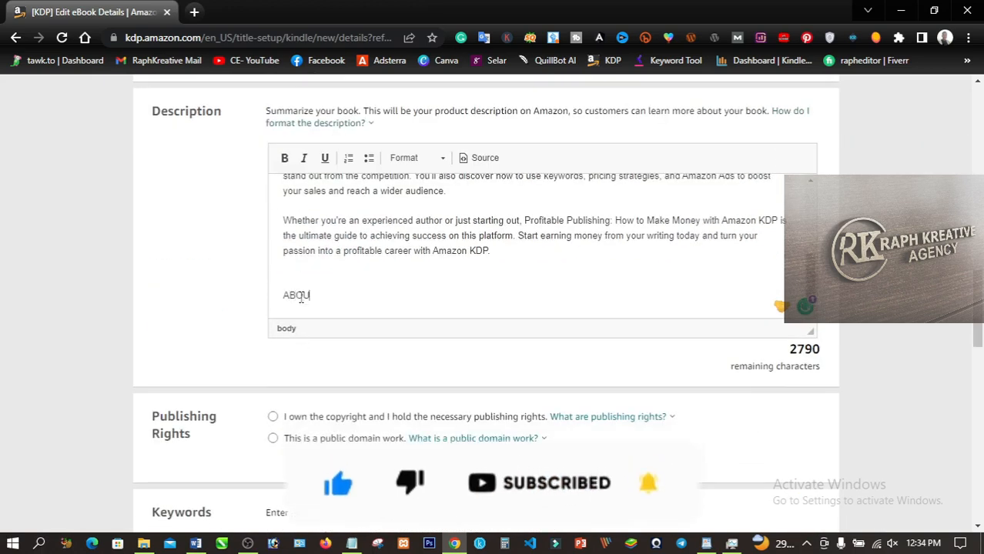
key("BackSpace")
type("THE AUTHOR")
left_click_drag(380, 296, 283, 293)
left_click(284, 157)
left_click(408, 293)
key("Return")
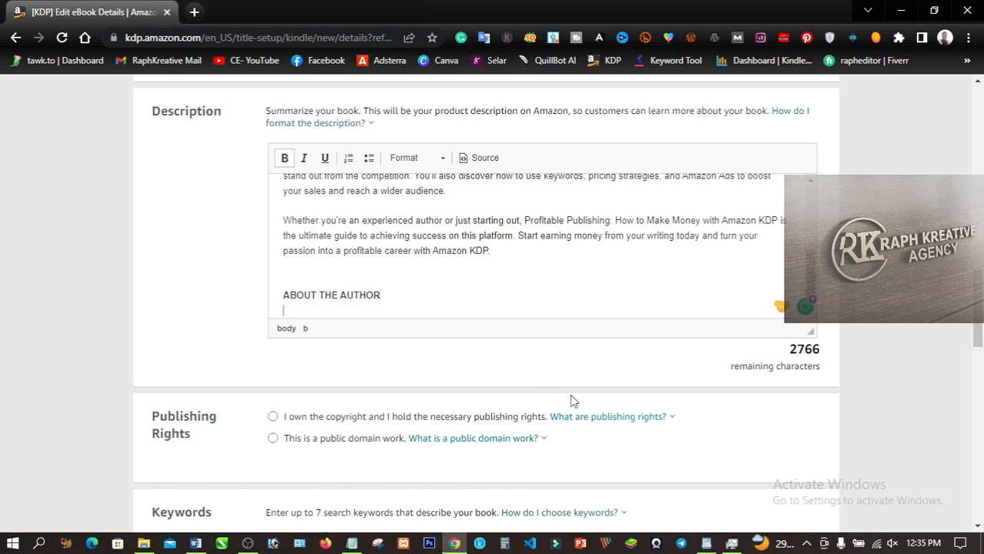
Copy the two paragraphs about the author from the WordPad document and paste them below the "ABOUT THE AUTHOR" heading.
left_click(707, 544)
scroll(439, 451, "down", 3)
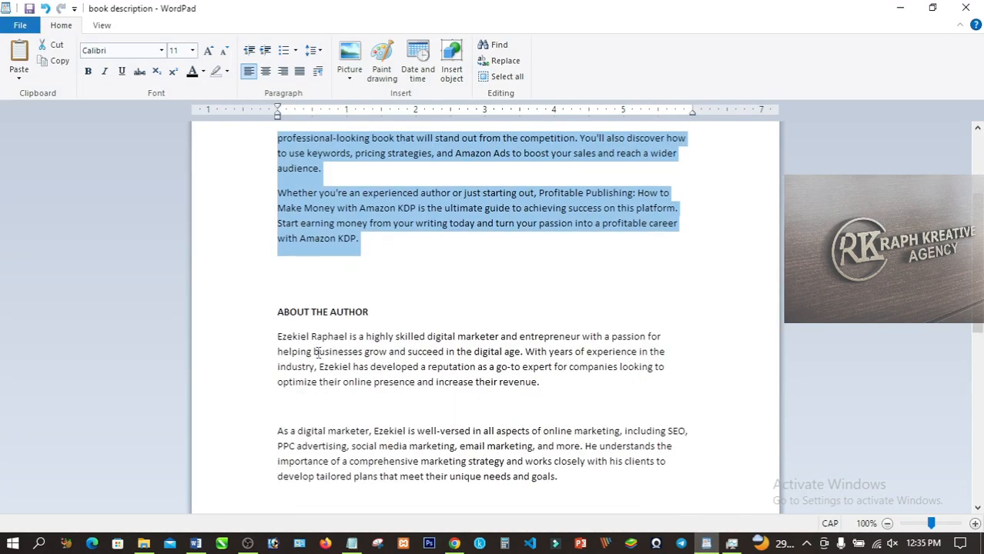
left_click_drag(278, 336, 608, 481)
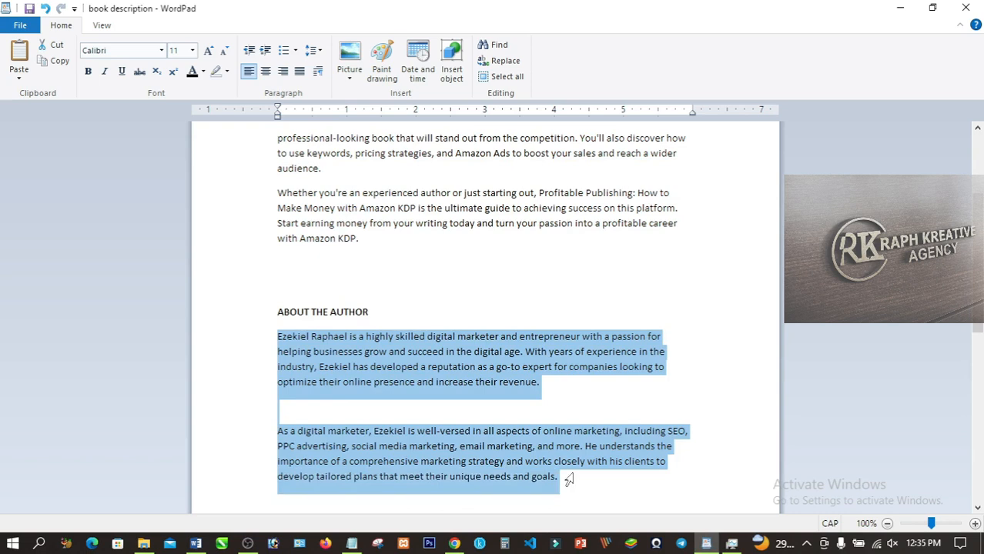
right_click(449, 434)
left_click(485, 459)
left_click(454, 545)
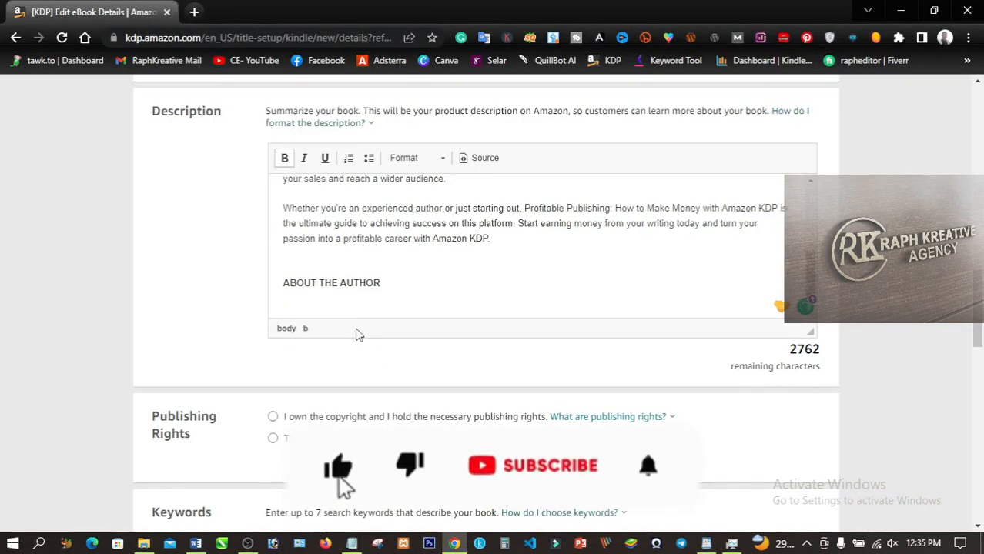
key("ctrl+v")
Remove the bold formatting from the pasted paragraphs about the author.
left_click_drag(345, 311, 282, 261)
left_click(284, 158)
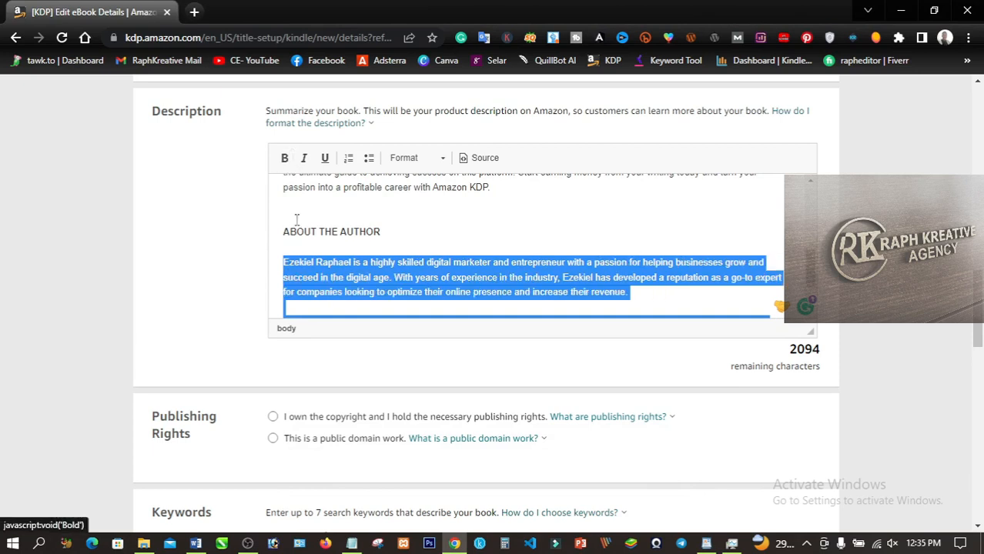
left_click(338, 279)
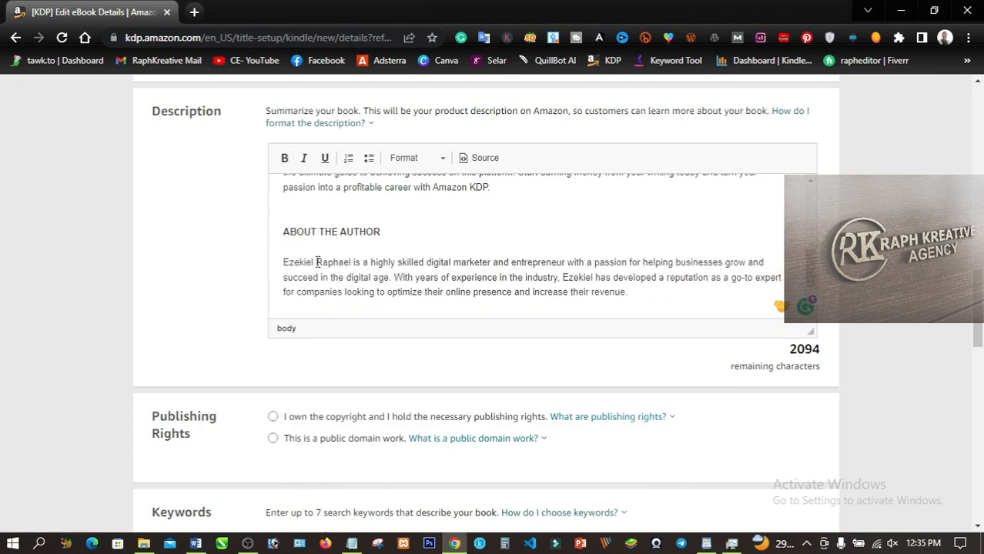
Reorder the author's name at the start of the author paragraph so the first name precedes the last name, keeping a blank line below the heading.
left_click_drag(317, 261, 297, 262)
key("BackSpace")
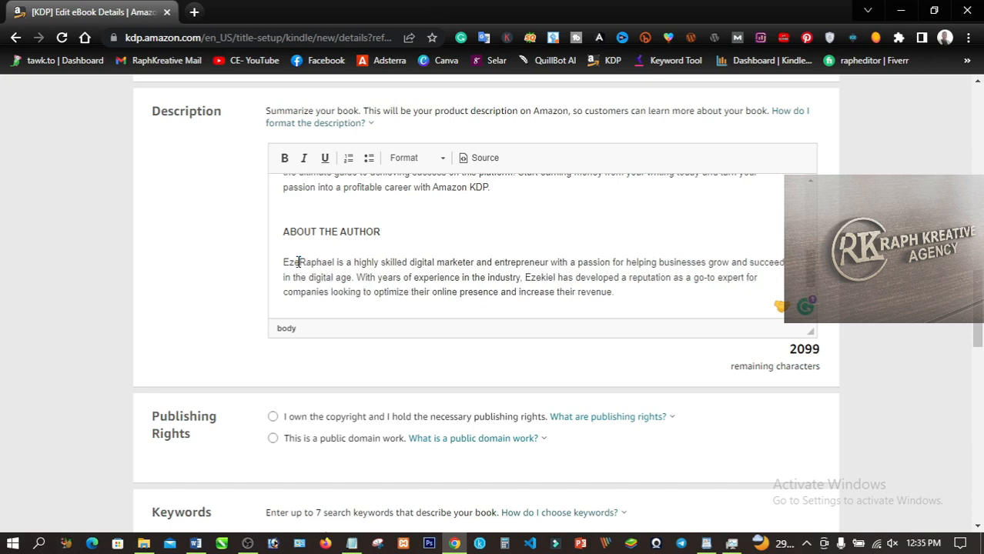
key("BackSpace")
key("BackSpace")
key("BackSpace")
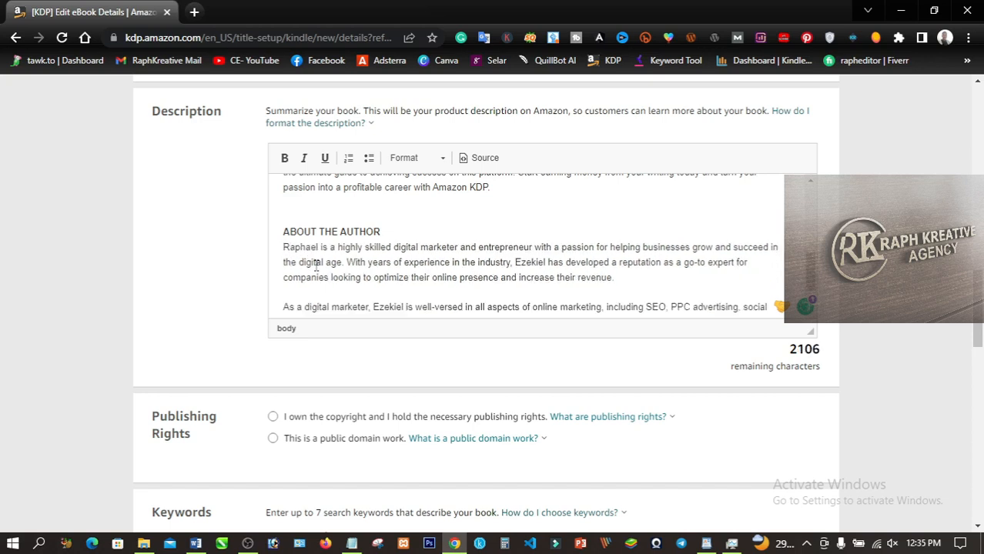
key("Return")
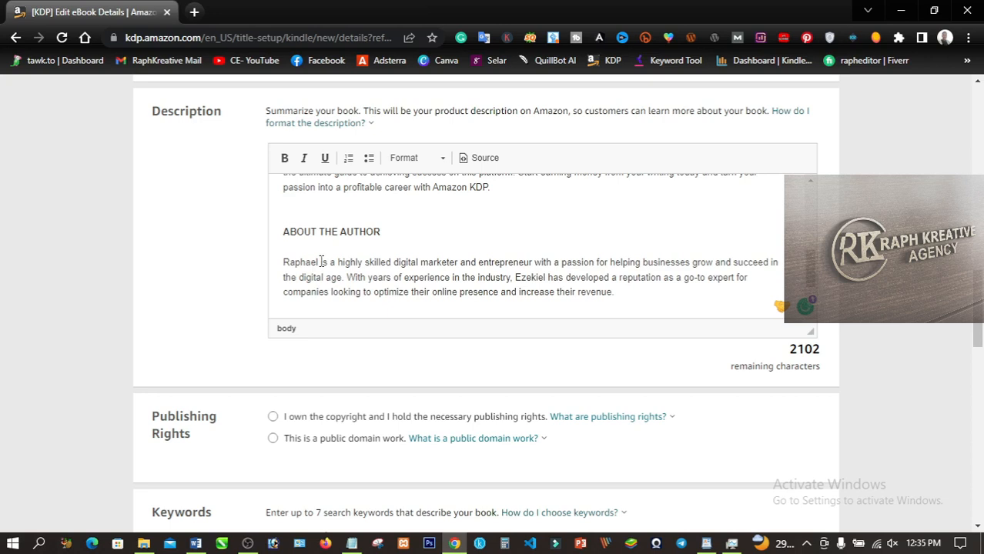
type("Ezekiel")
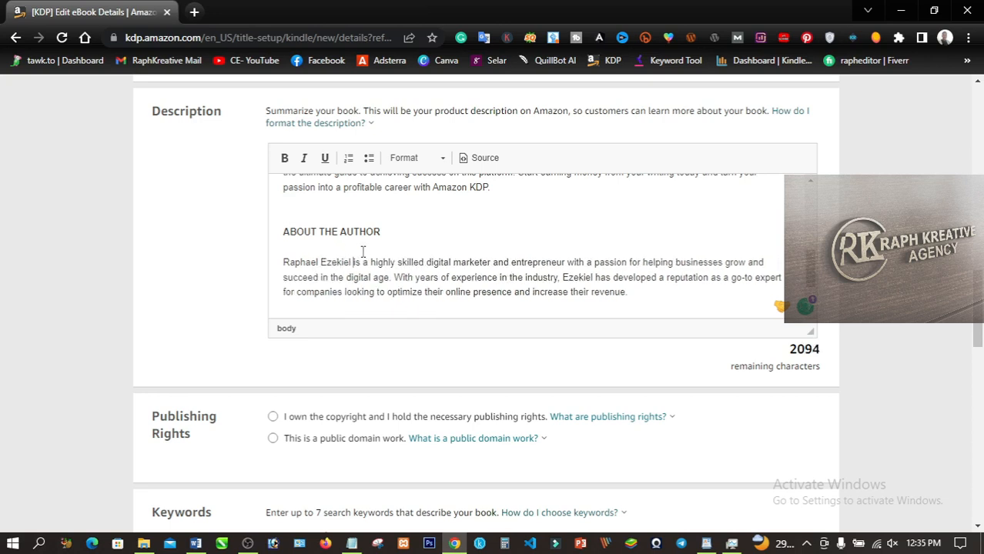
Make the "ABOUT THE AUTHOR" heading bold and underlined, and underline the "ABOUT THE BOOK" heading.
left_click_drag(387, 232, 282, 231)
left_click(284, 157)
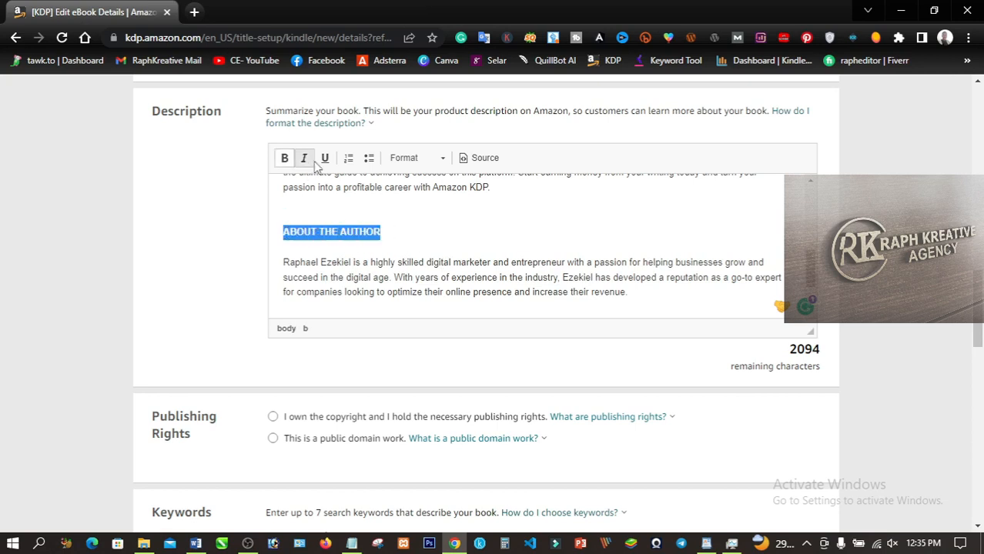
left_click(325, 159)
left_click(391, 230)
scroll(384, 224, "up", 5)
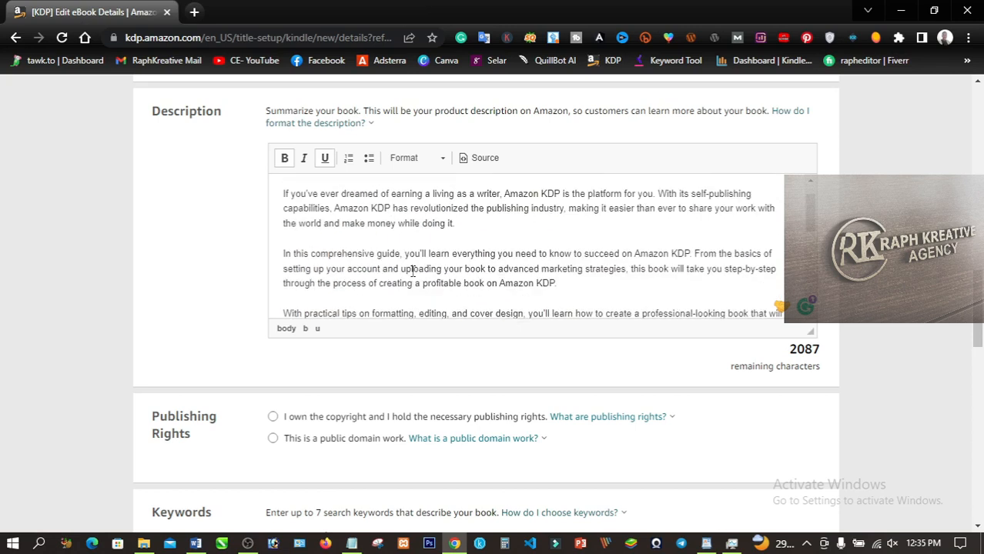
left_click_drag(371, 195, 282, 197)
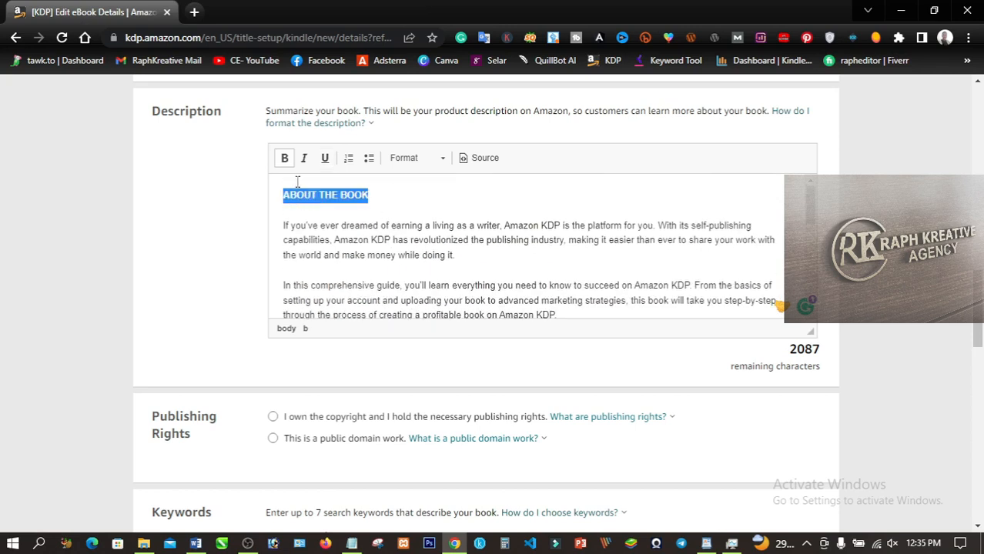
left_click(325, 160)
left_click(435, 255)
Set the publishing rights to "I own the copyright and I hold the necessary publishing rights".
scroll(449, 282, "down", 5)
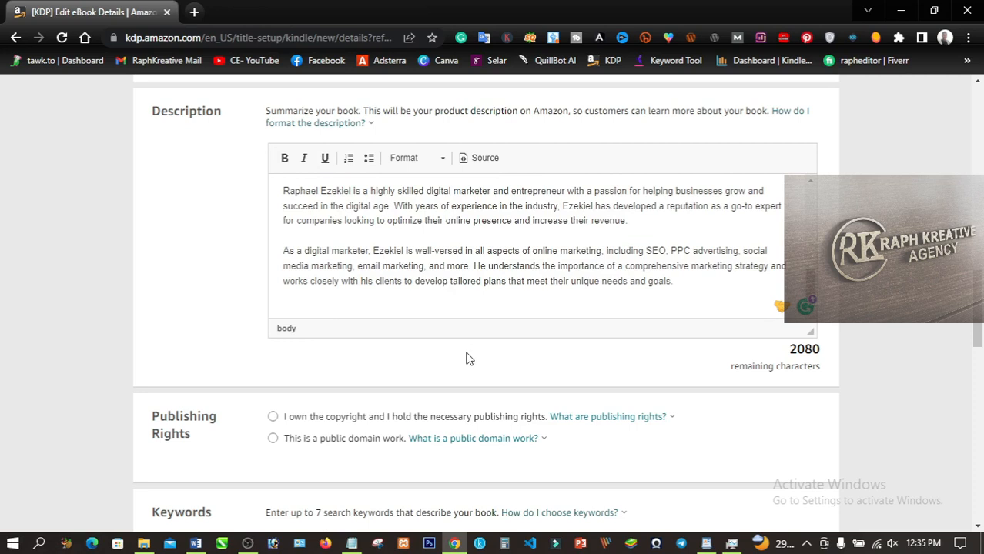
scroll(466, 357, "down", 2)
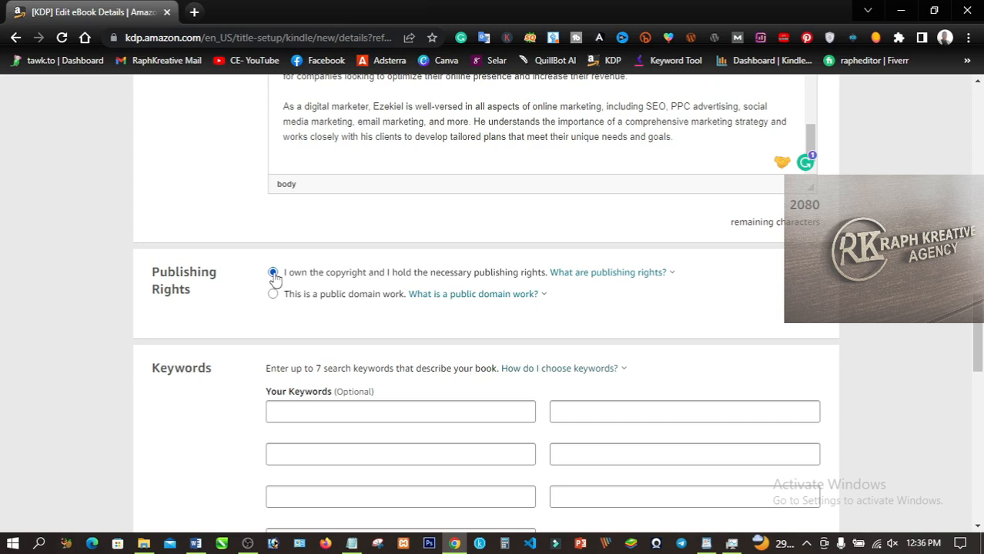
scroll(260, 330, "down", 1)
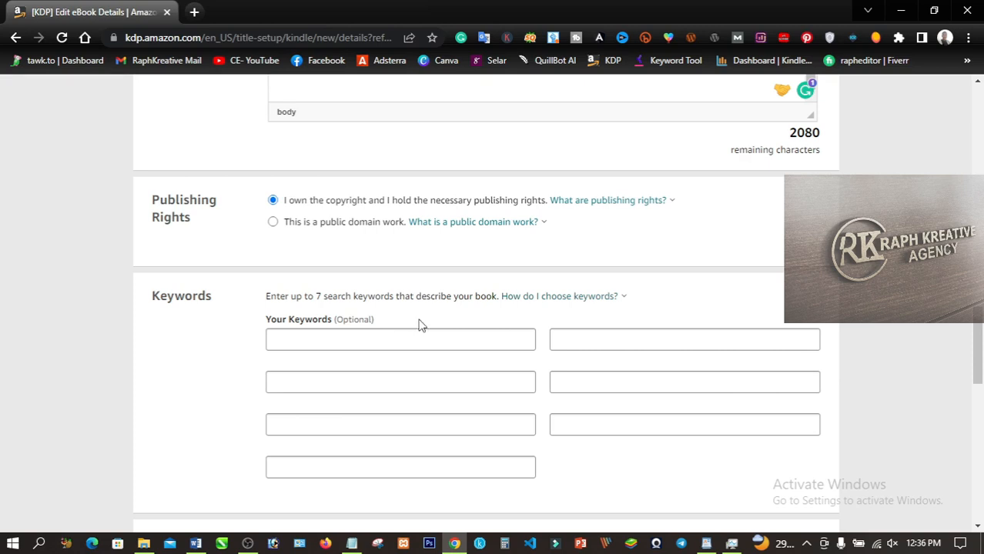
Copy "amazon publishing" from the keyword list in the WordPad book description document into the first KDP keyword field.
left_click(705, 543)
scroll(466, 388, "down", 1)
scroll(461, 381, "down", 8)
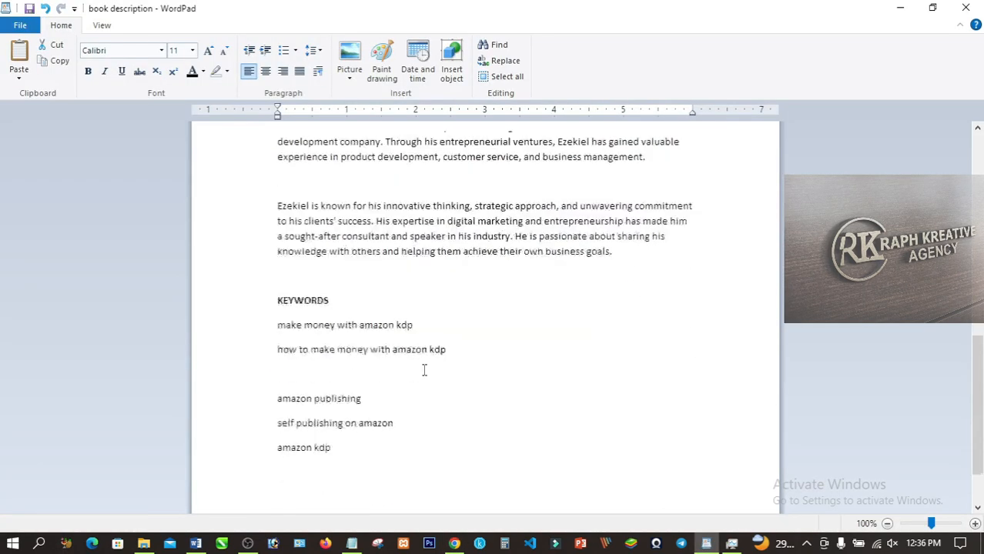
left_click(373, 347)
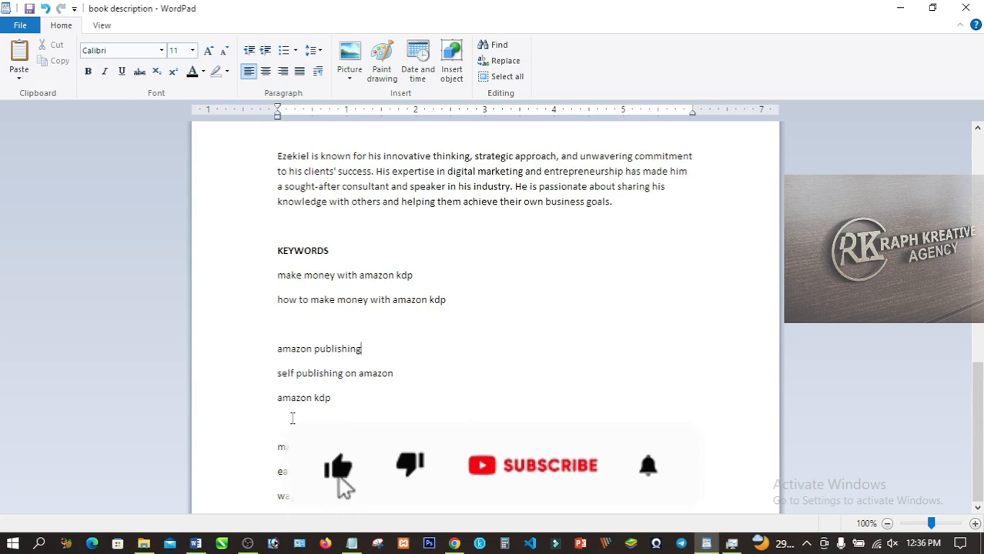
left_click_drag(274, 351, 367, 351)
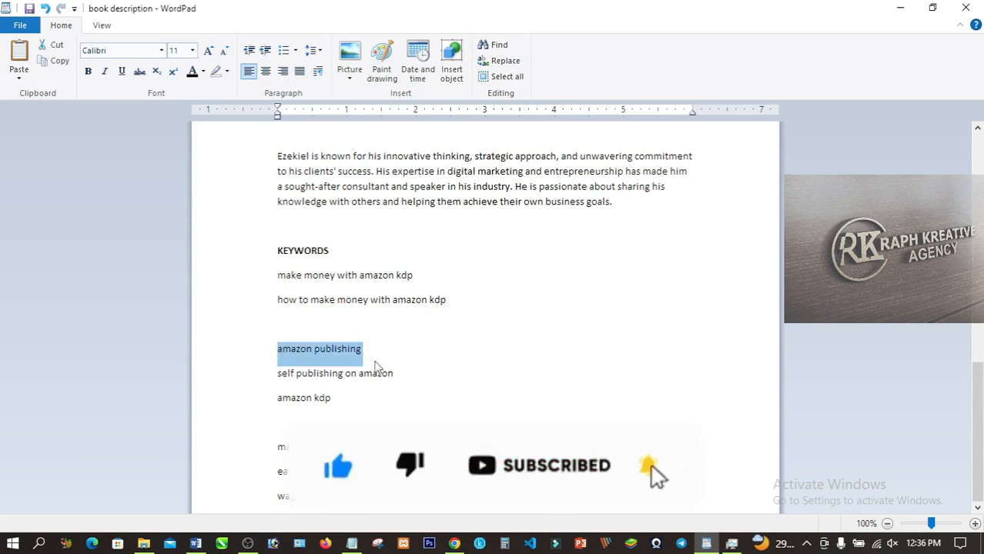
left_click(454, 543)
left_click(318, 344)
key("ctrl+v")
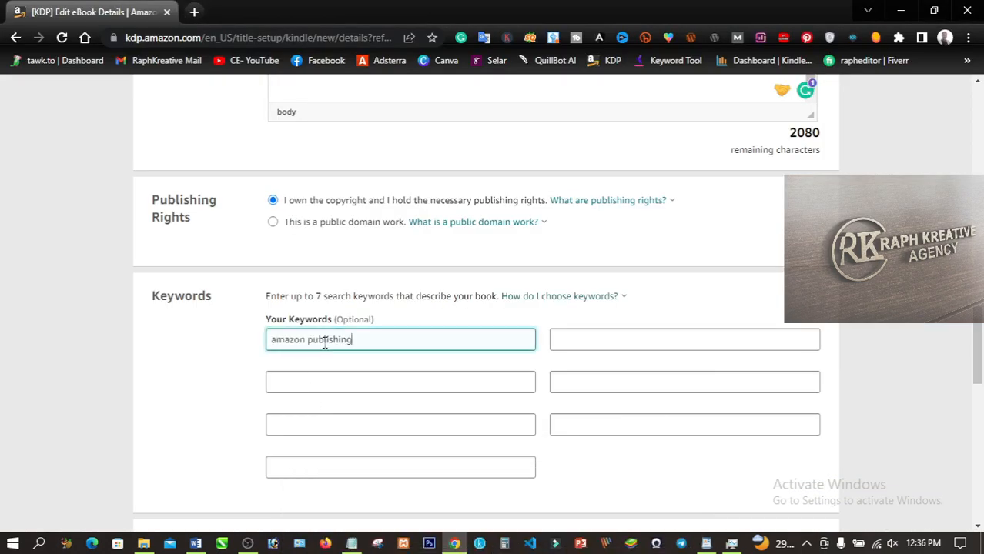
Copy "how to make money with amazon kdp" from the WordPad keyword list into the second KDP keyword field.
left_click(705, 544)
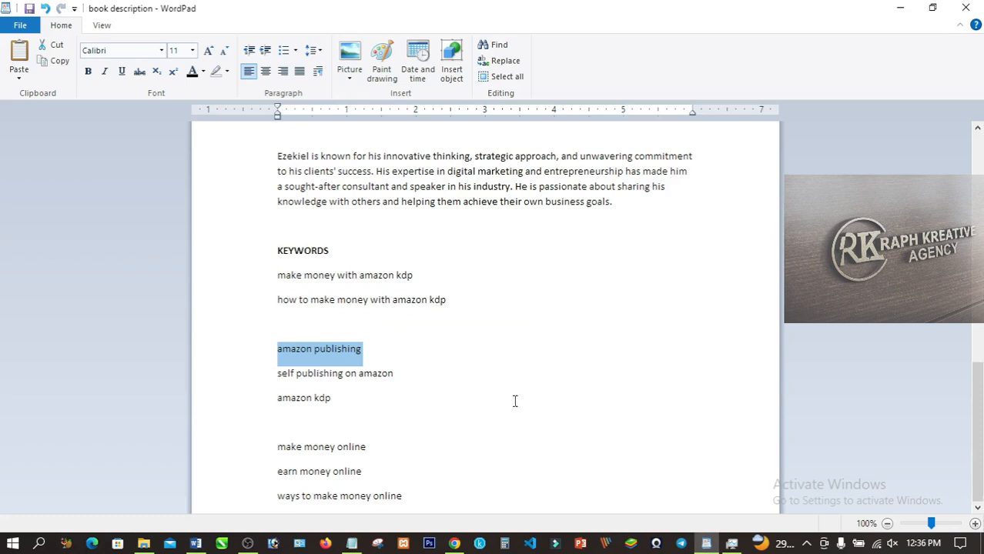
left_click(272, 305)
key("ctrl+c")
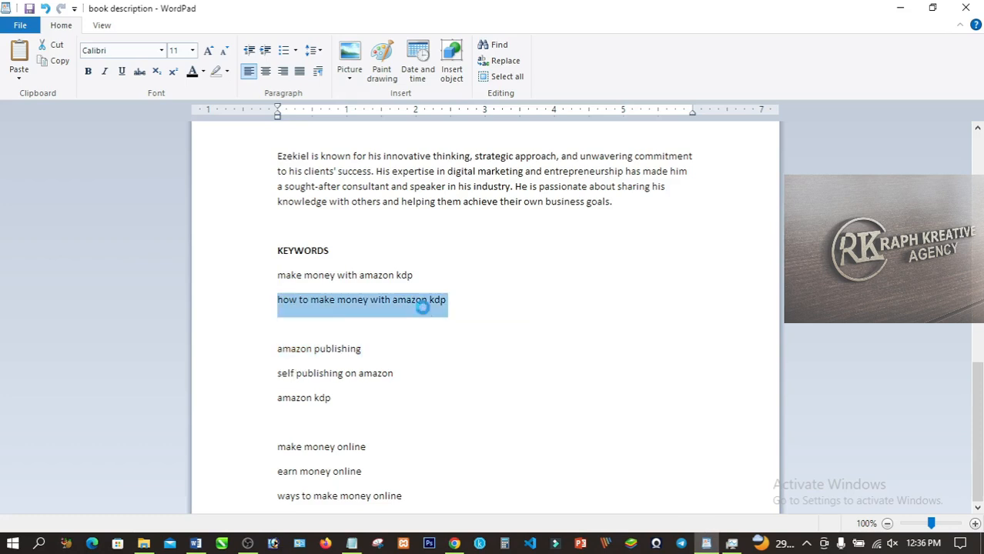
left_click(454, 543)
left_click(562, 336)
key("ctrl+v")
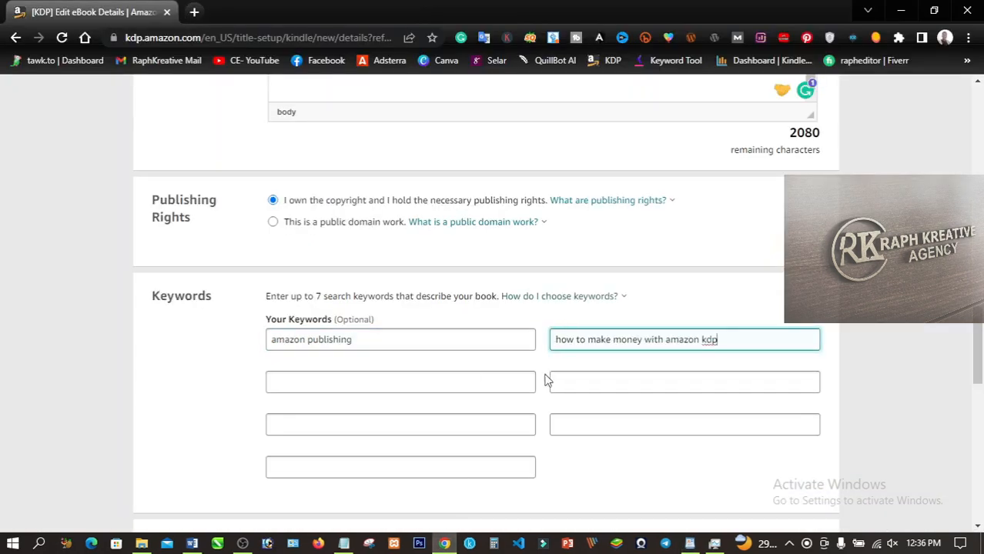
Copy "ways to make money online" from the WordPad keyword list into the third KDP keyword field.
left_click(697, 544)
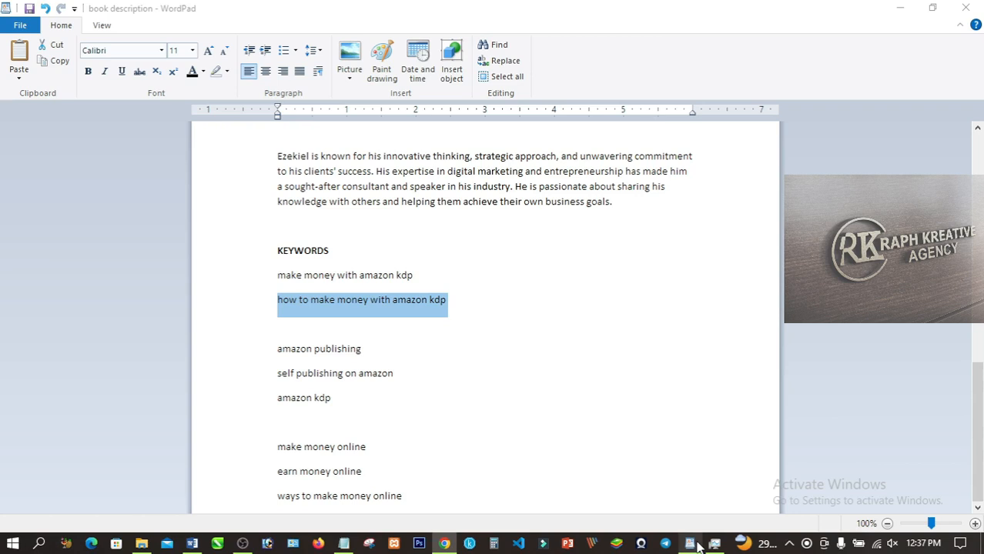
left_click_drag(278, 496, 402, 497)
key("ctrl+c")
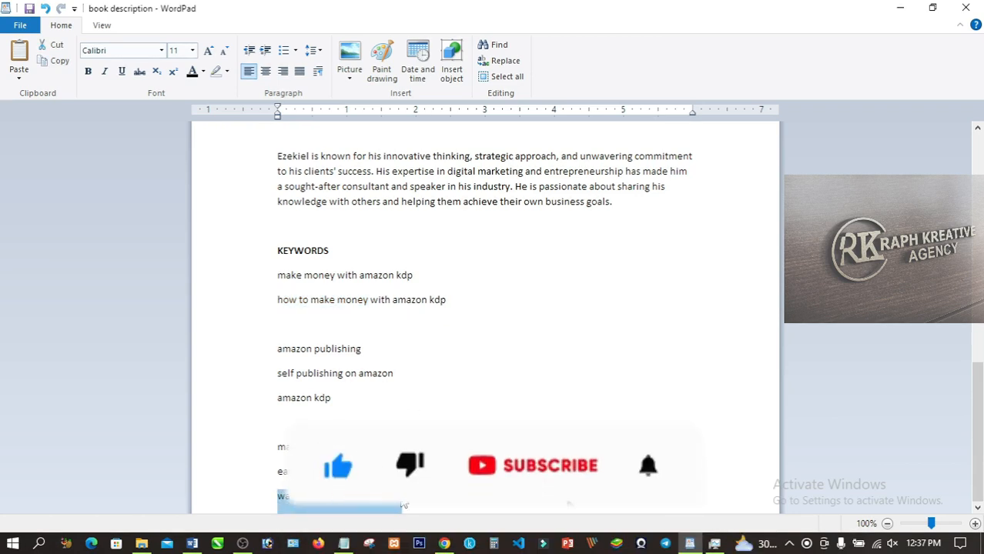
left_click(444, 543)
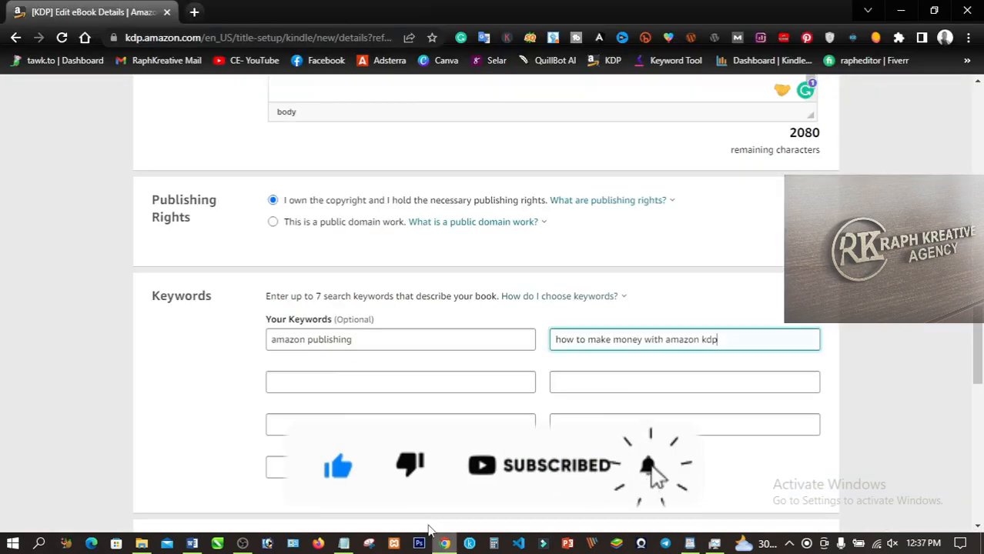
left_click(330, 385)
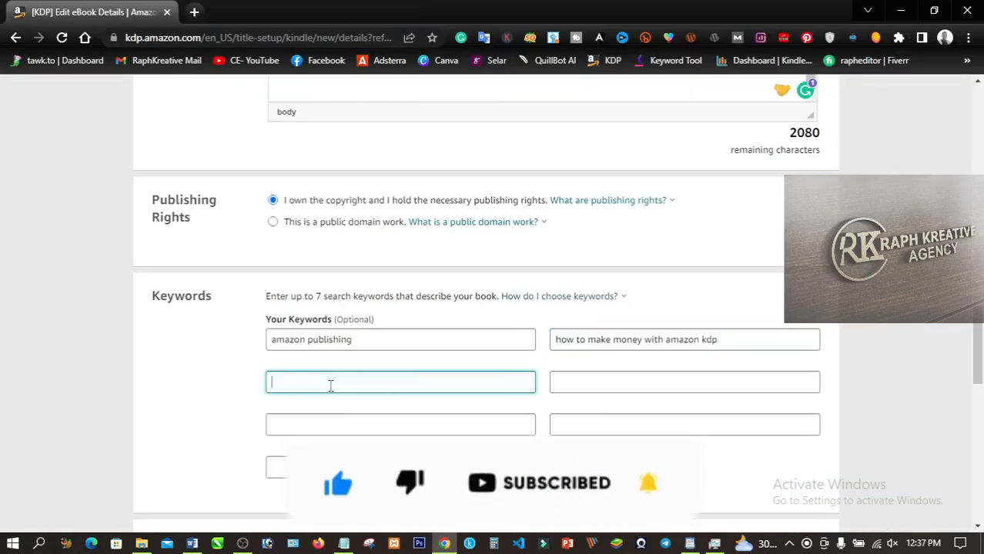
key("ctrl+v")
left_click(568, 461)
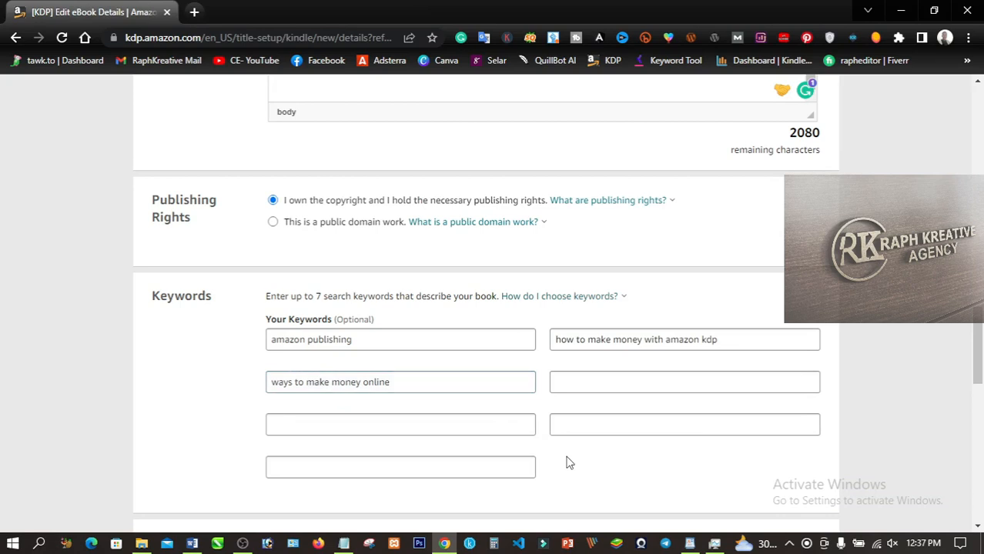
Copy "earn money online" from the WordPad keyword list into the fifth KDP keyword field, in the third row.
left_click(693, 542)
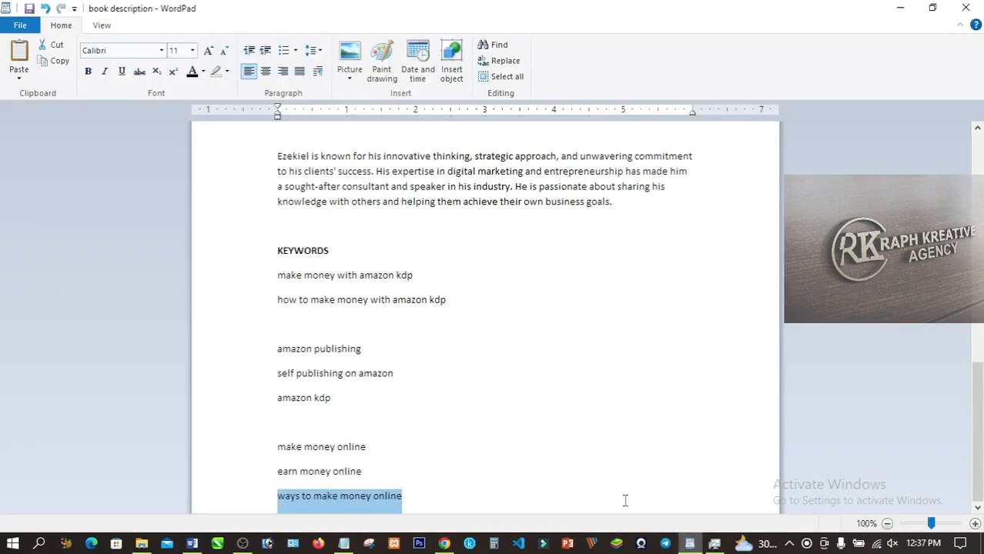
left_click_drag(378, 473, 270, 468)
key("ctrl+c")
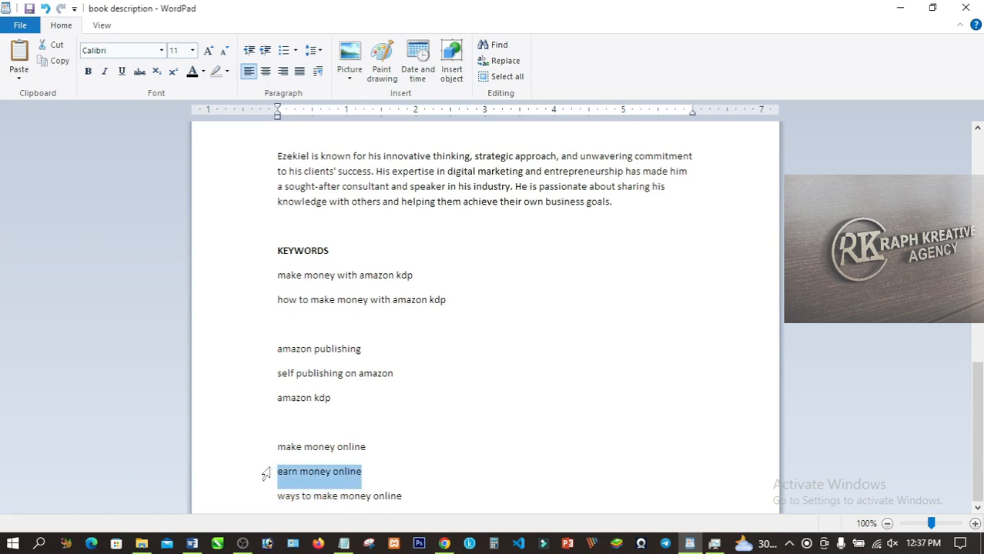
left_click(444, 543)
left_click(386, 425)
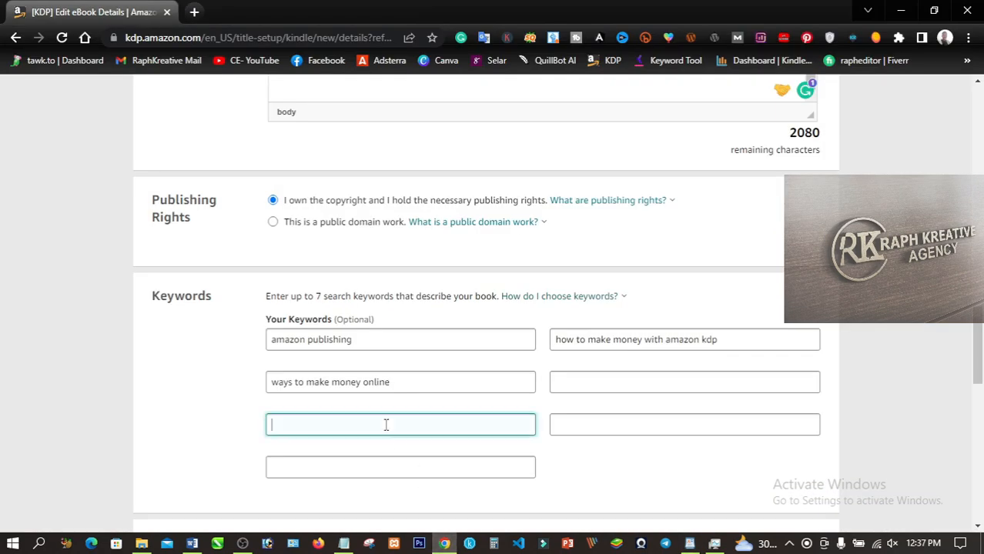
key("ctrl+v")
Copy "make money online" from the WordPad keyword list into the empty fourth KDP keyword field, in the second row.
left_click(697, 544)
left_click_drag(378, 451, 282, 455)
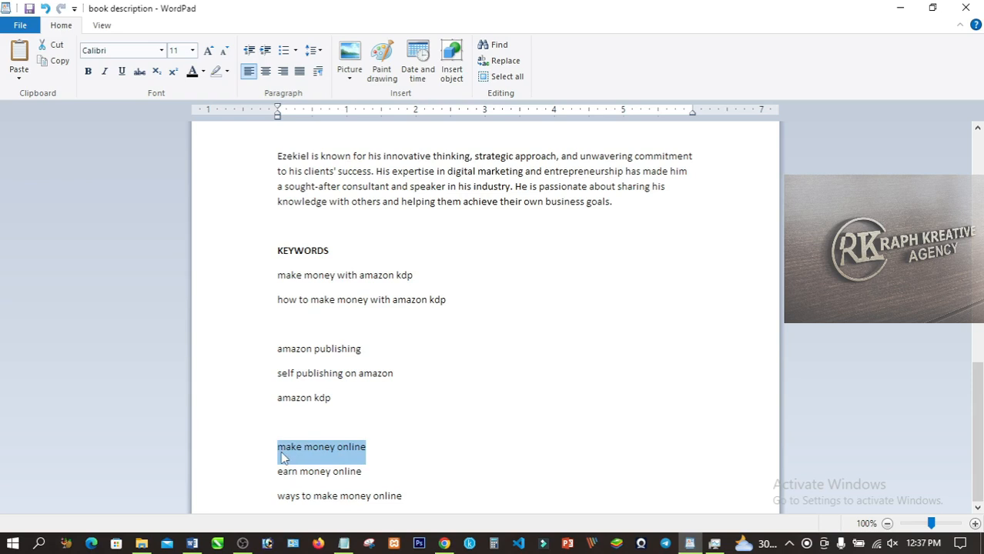
left_click(445, 543)
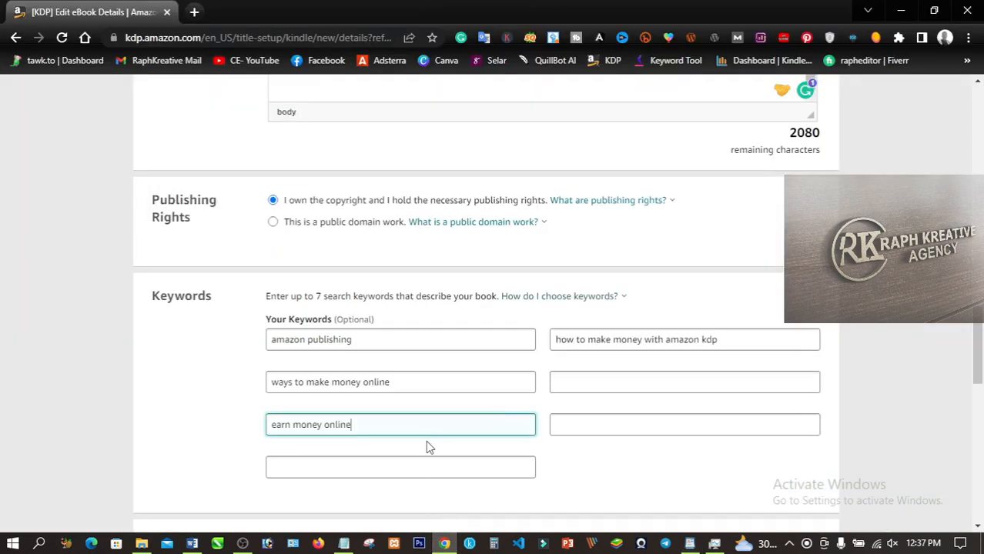
left_click(635, 390)
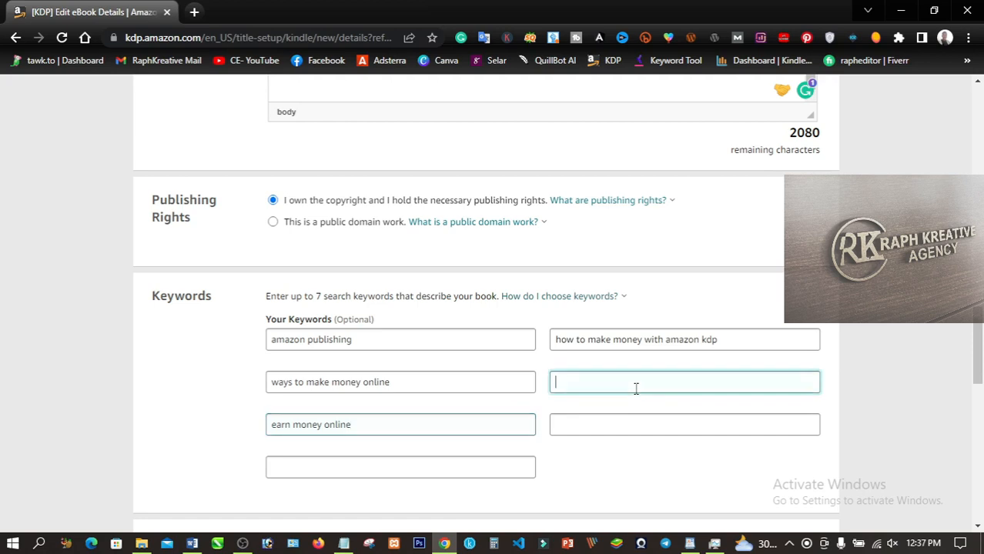
type("make money online")
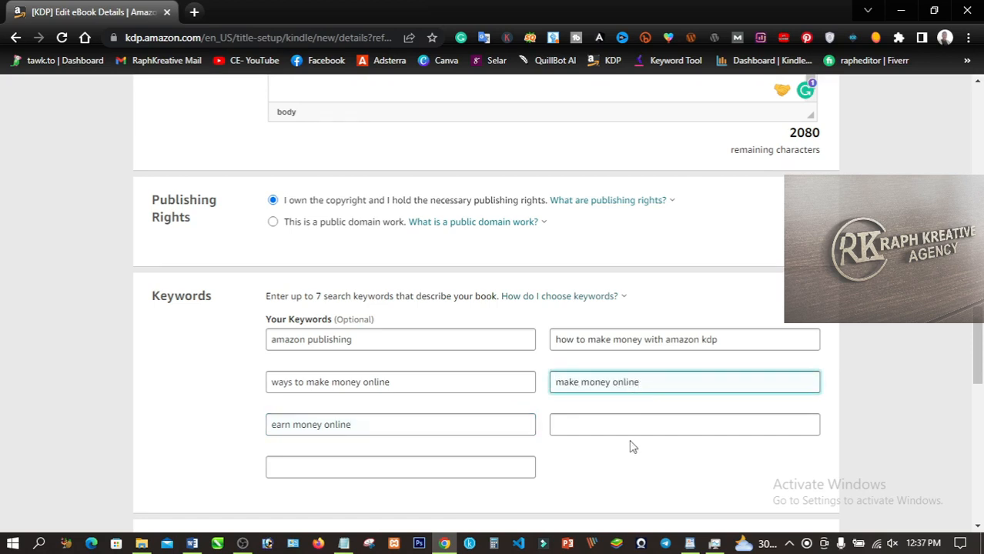
Copy "self publishing on amazon" from the WordPad keyword list into the seventh, last-row KDP keyword field.
left_click(689, 544)
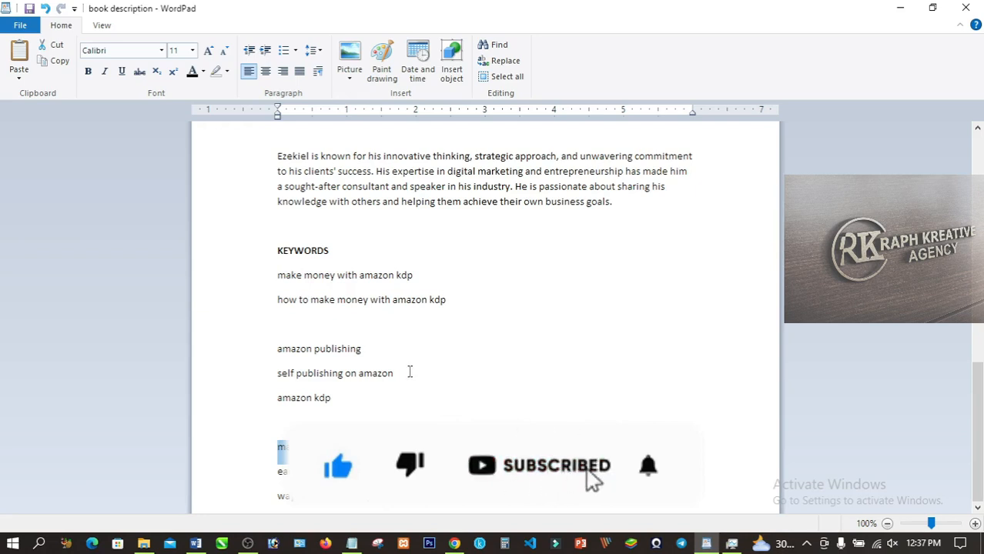
left_click_drag(409, 372, 256, 373)
key("ctrl+c")
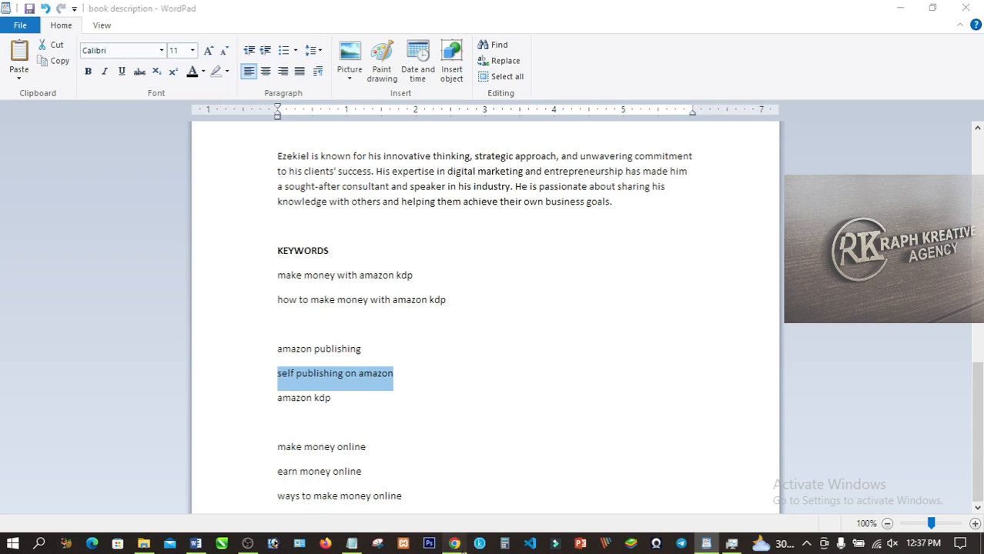
left_click(455, 543)
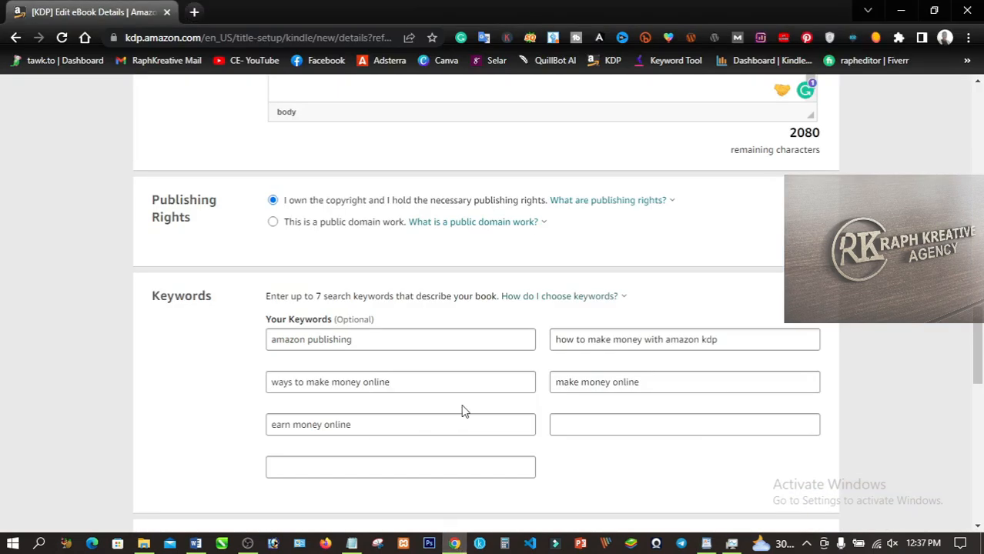
left_click(401, 466)
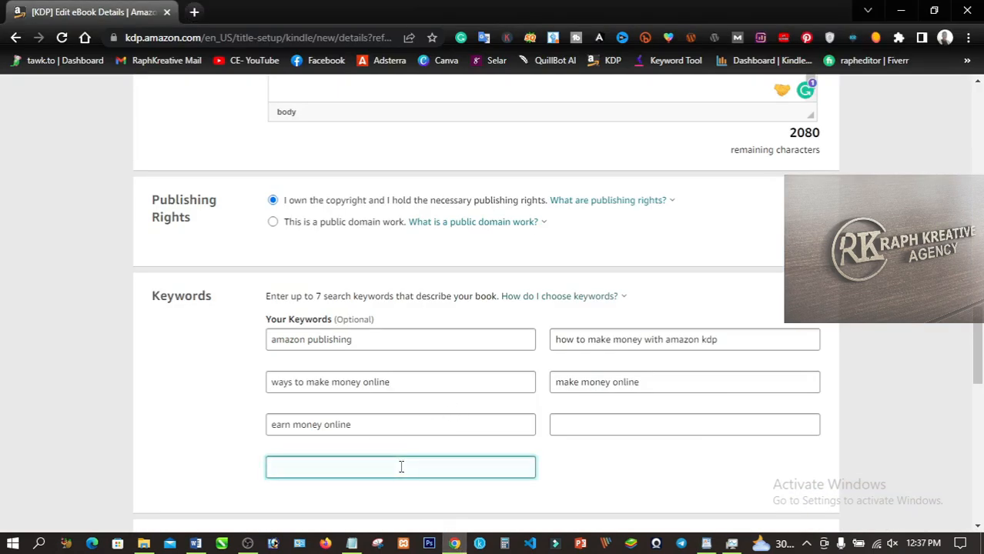
key("ctrl+v")
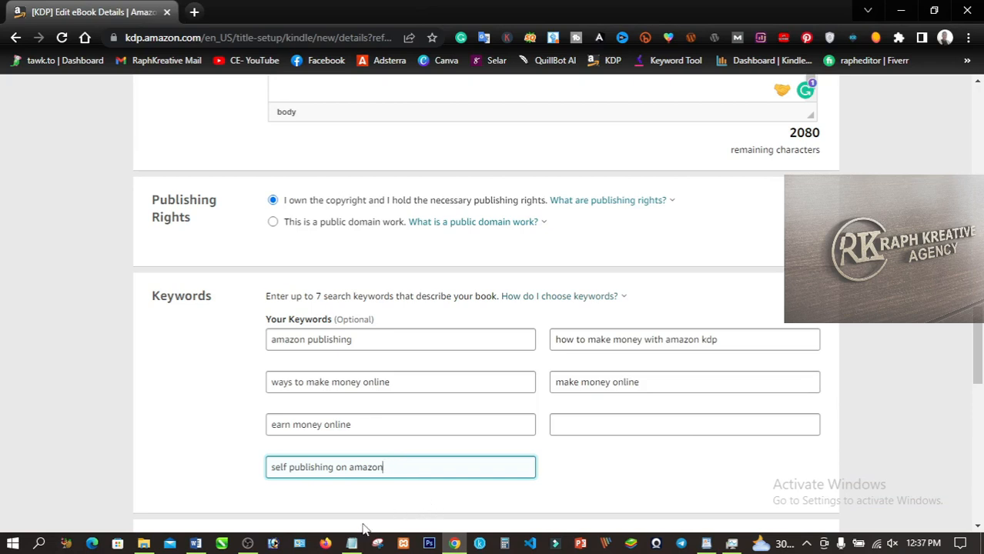
Copy "make money with amazon kdp" from the WordPad keyword list into the one KDP keyword field still empty.
left_click(705, 544)
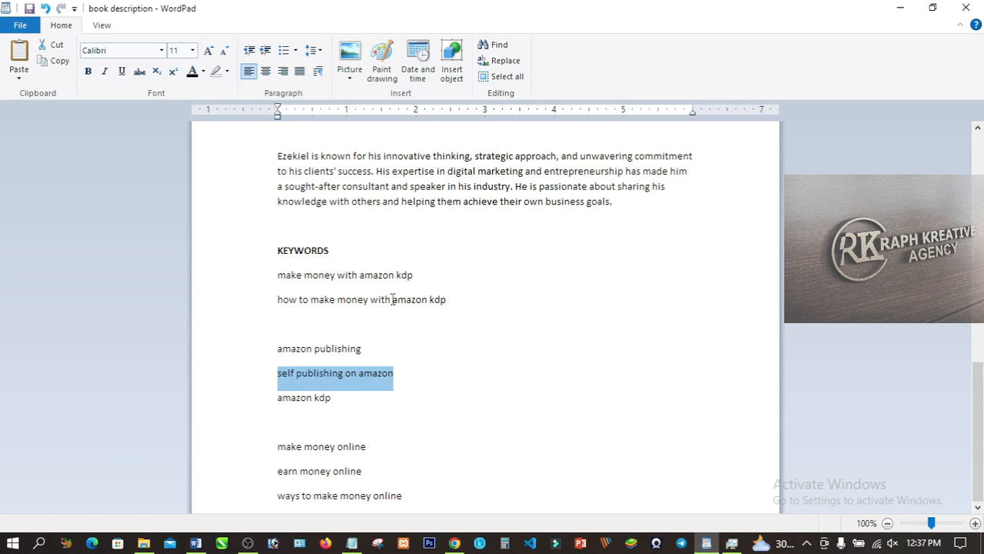
left_click_drag(423, 286, 269, 275)
key("ctrl+c")
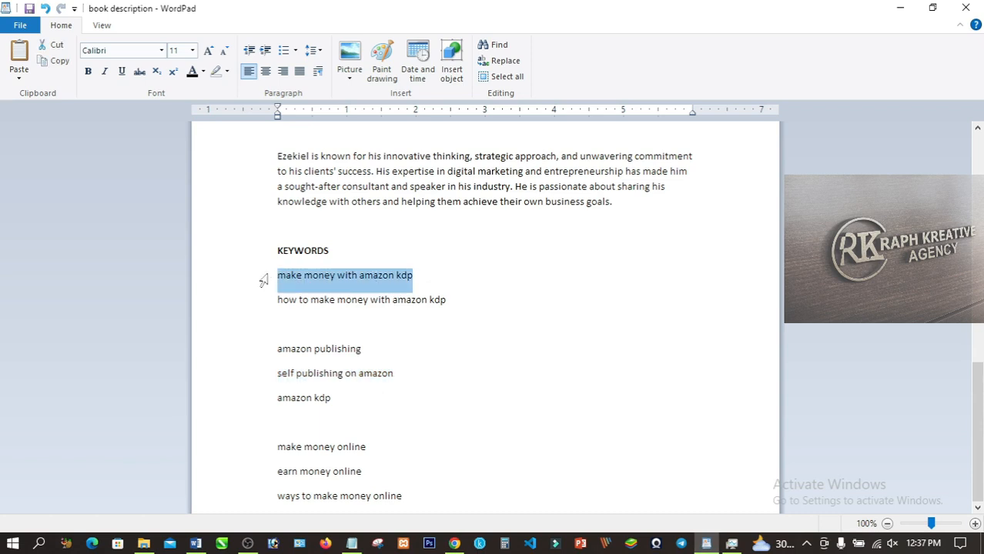
left_click(454, 544)
left_click(581, 416)
key("ctrl+v")
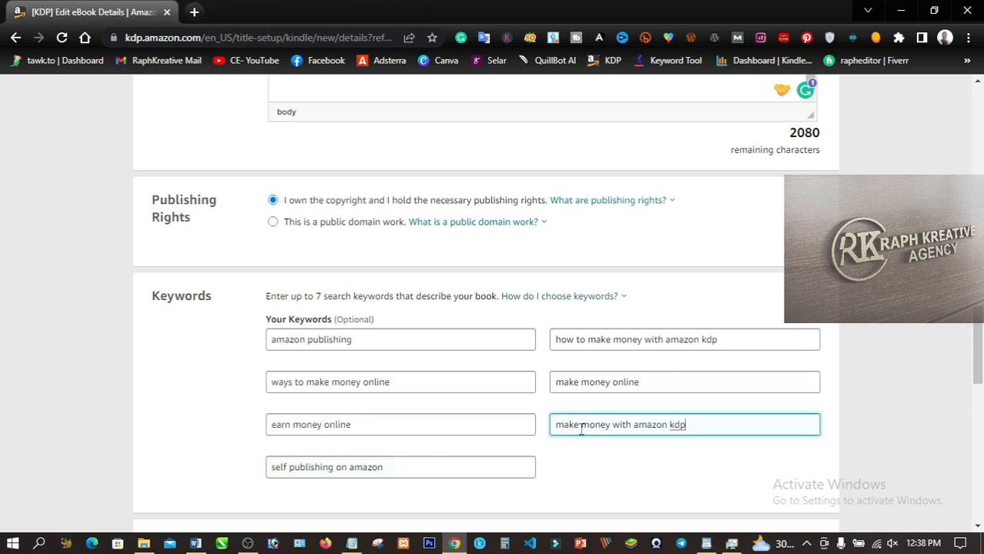
Open the book's category selection and choose Nonfiction > Business & Economics > General.
scroll(584, 470, "down", 2)
scroll(559, 436, "down", 1)
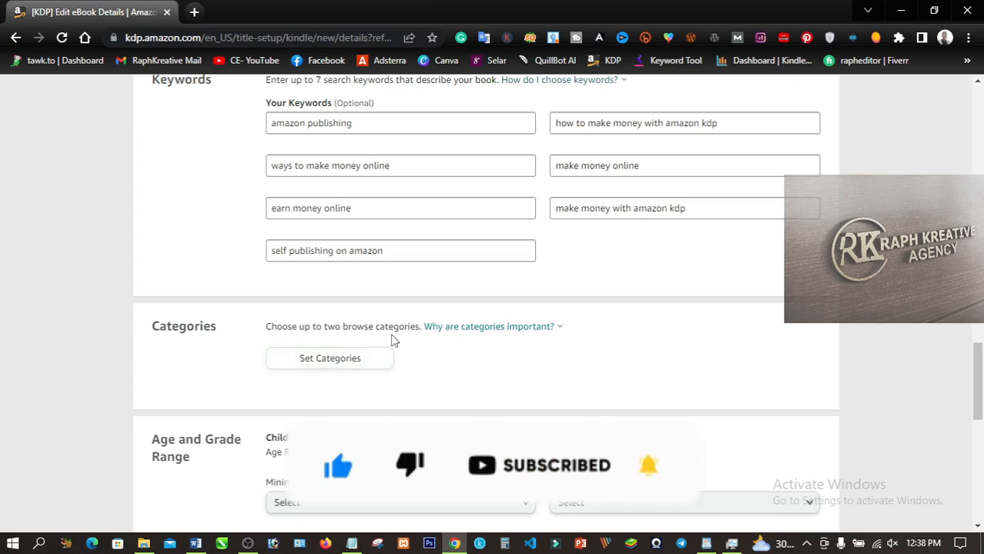
left_click(322, 364)
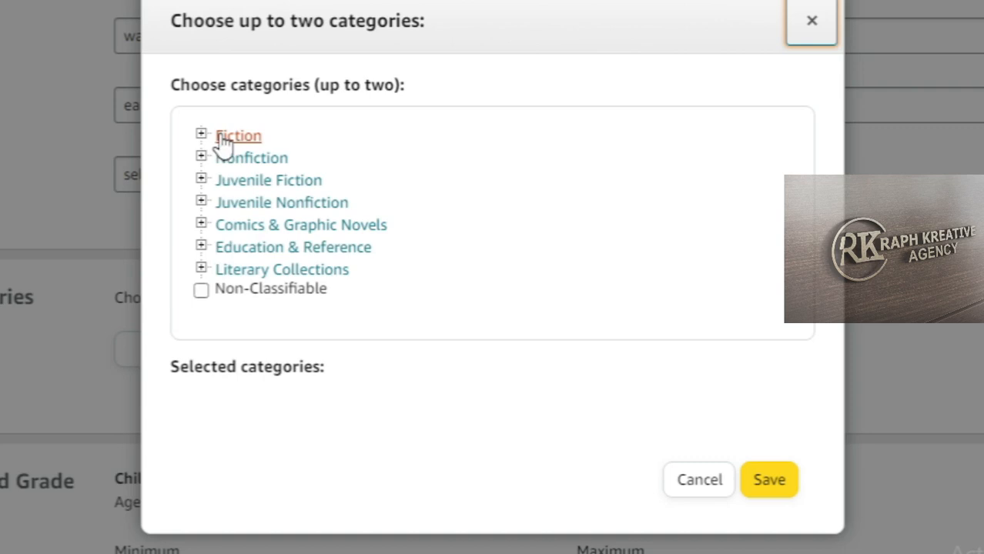
left_click(201, 158)
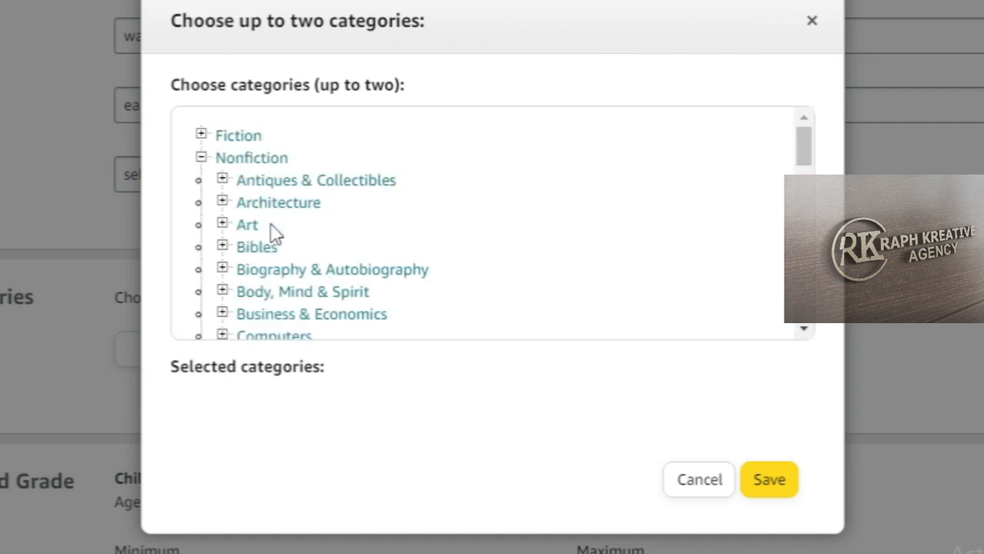
scroll(275, 232, "down", 2)
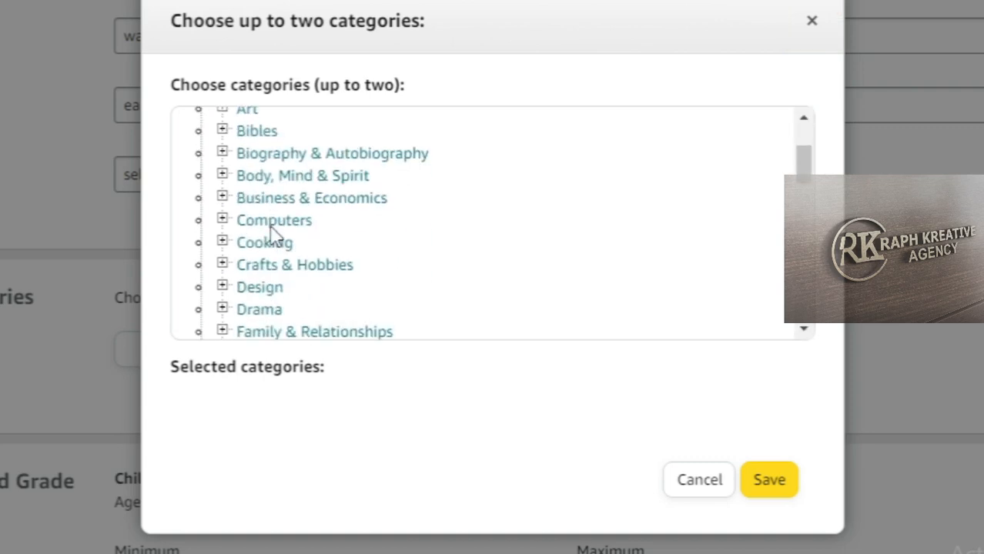
left_click(222, 197)
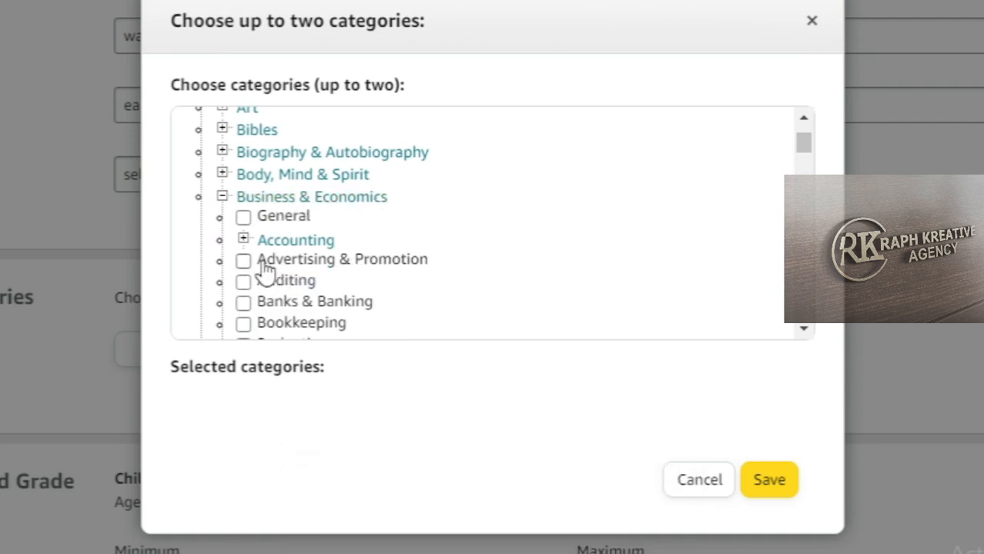
left_click(243, 217)
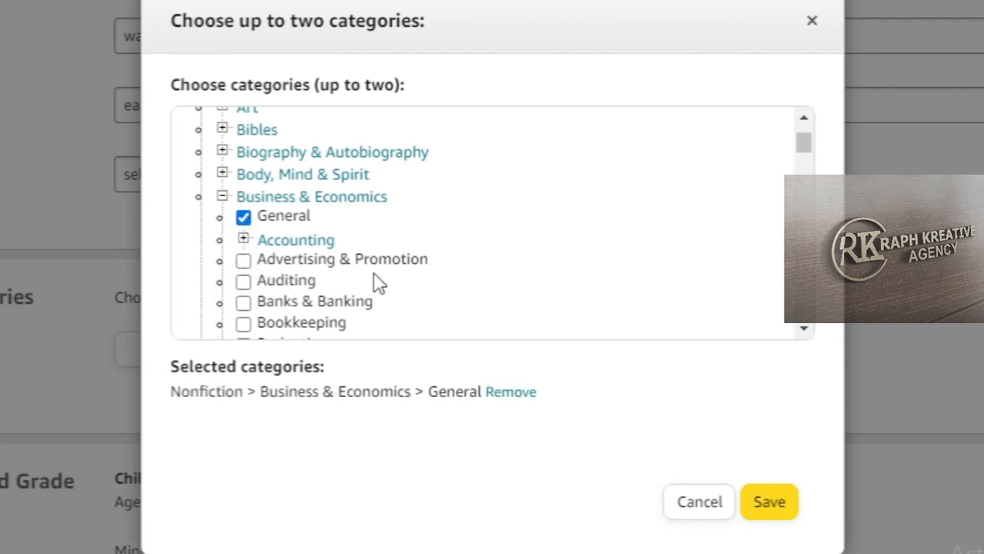
scroll(377, 283, "down", 2)
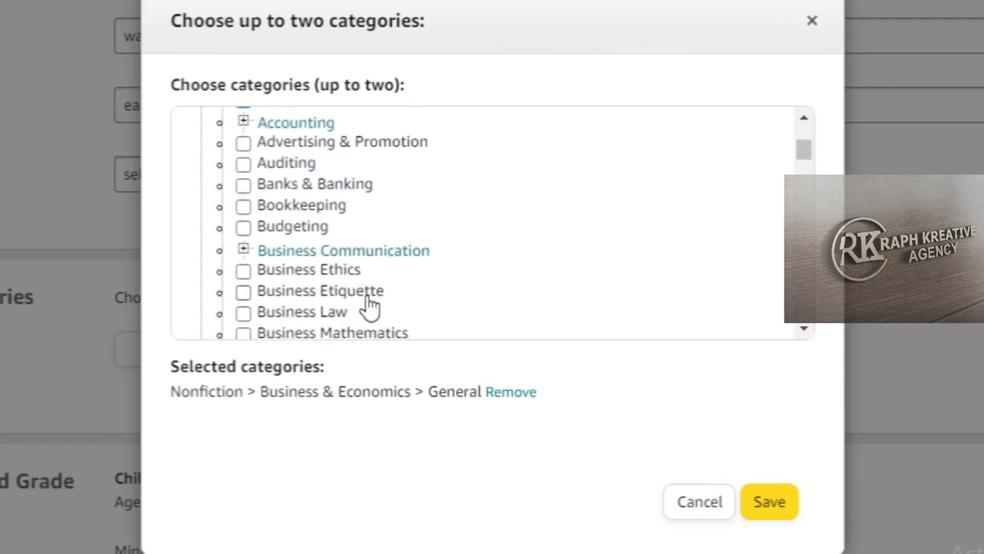
scroll(370, 305, "up", 2)
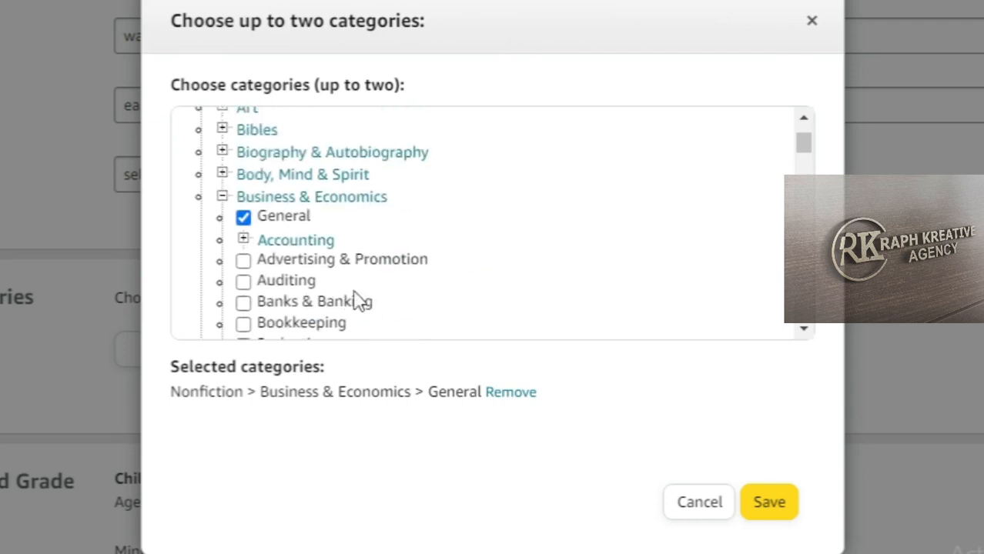
Select Advertising & Promotion as the second category and try to add Entrepreneurship under Business & Economics as well.
left_click(242, 260)
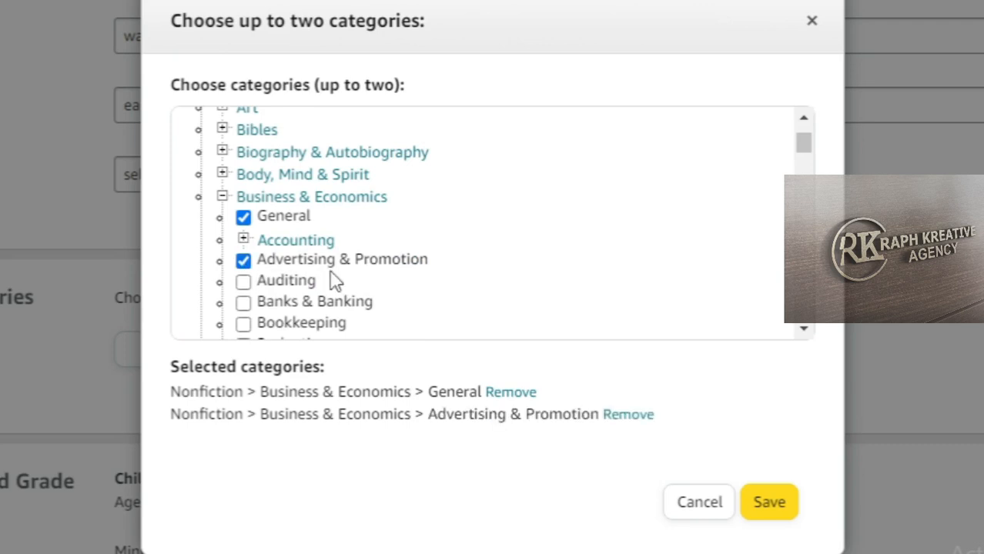
scroll(331, 281, "down", 2)
scroll(333, 282, "down", 2)
scroll(375, 279, "down", 3)
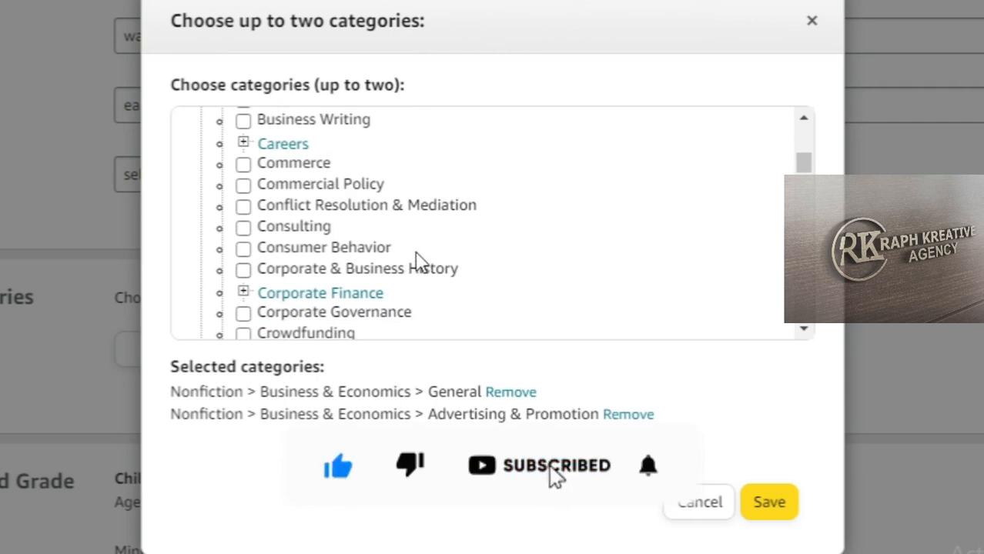
scroll(420, 261, "down", 2)
scroll(419, 262, "down", 1)
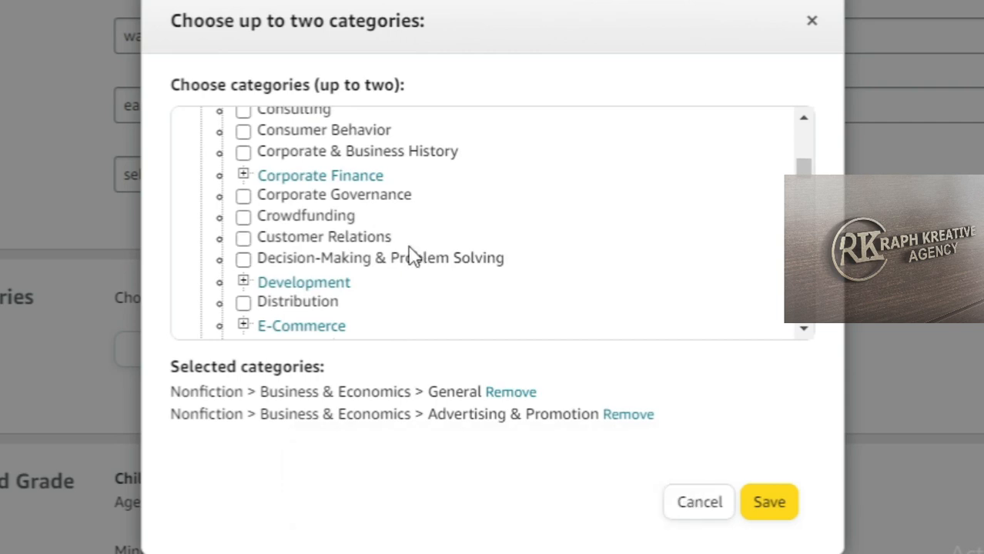
scroll(411, 258, "down", 2)
scroll(408, 256, "down", 2)
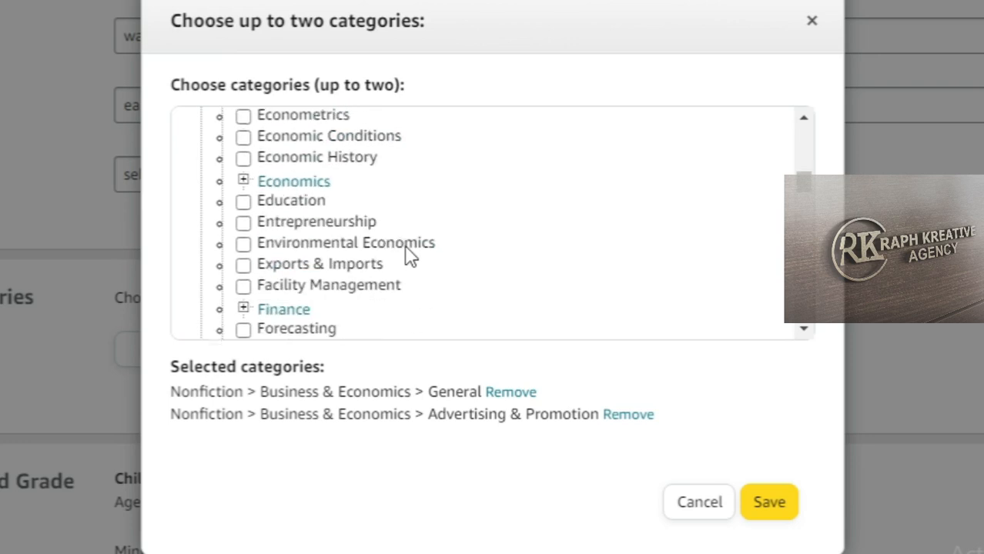
left_click(243, 238)
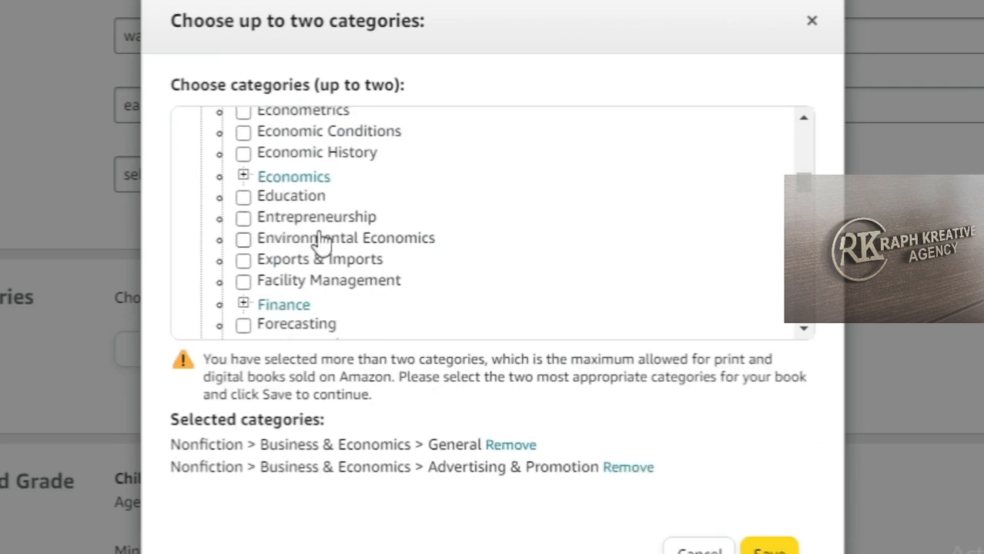
Deselect Advertising & Promotion under Business & Economics.
scroll(315, 240, "up", 8)
scroll(323, 242, "up", 4)
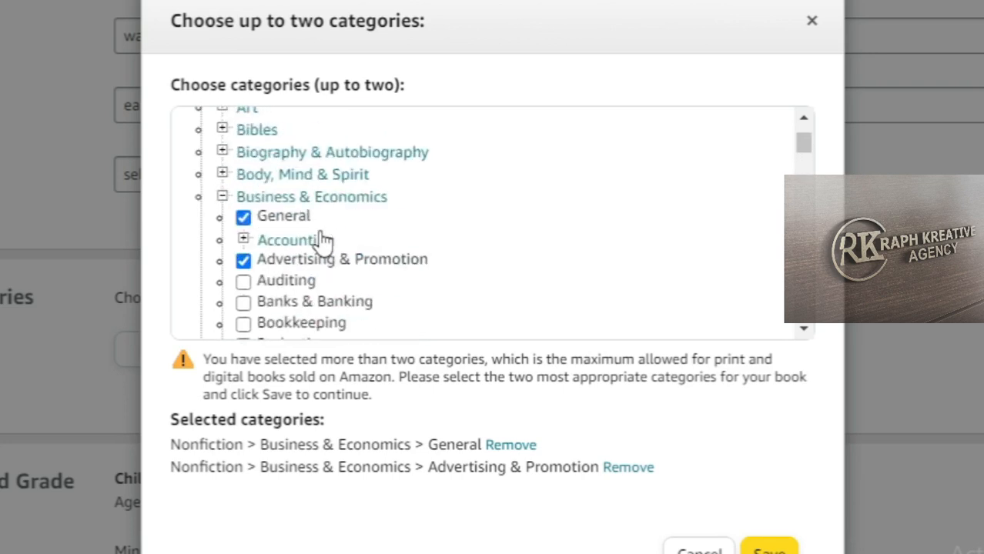
left_click(244, 261)
Add Nonfiction > Business & Economics > Entrepreneurship as the second category and save the category selection.
scroll(255, 262, "down", 8)
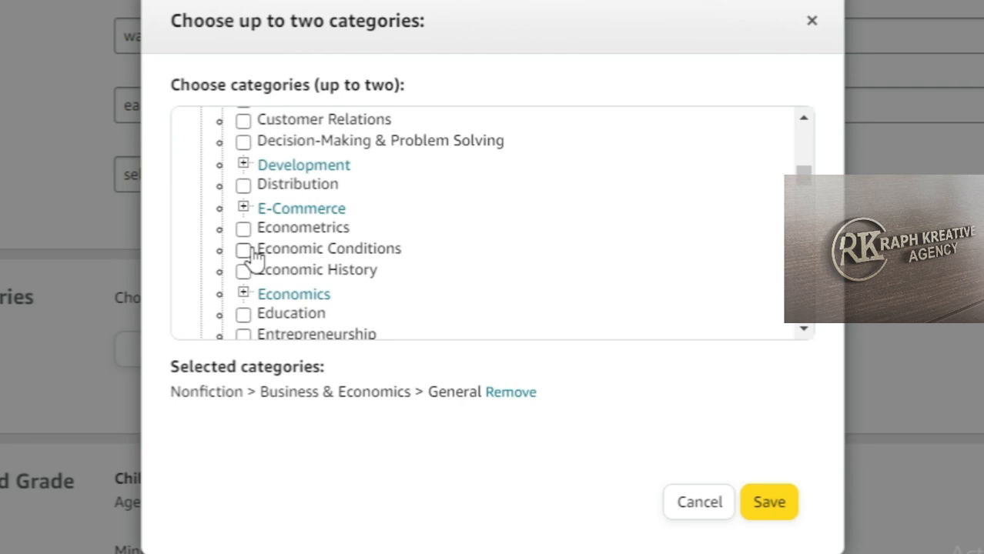
scroll(251, 260, "down", 2)
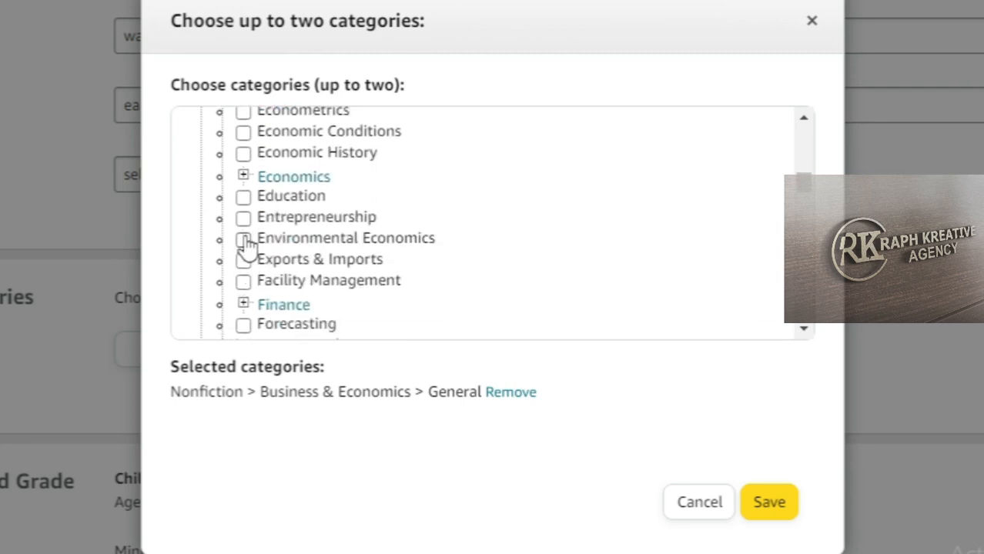
left_click(243, 219)
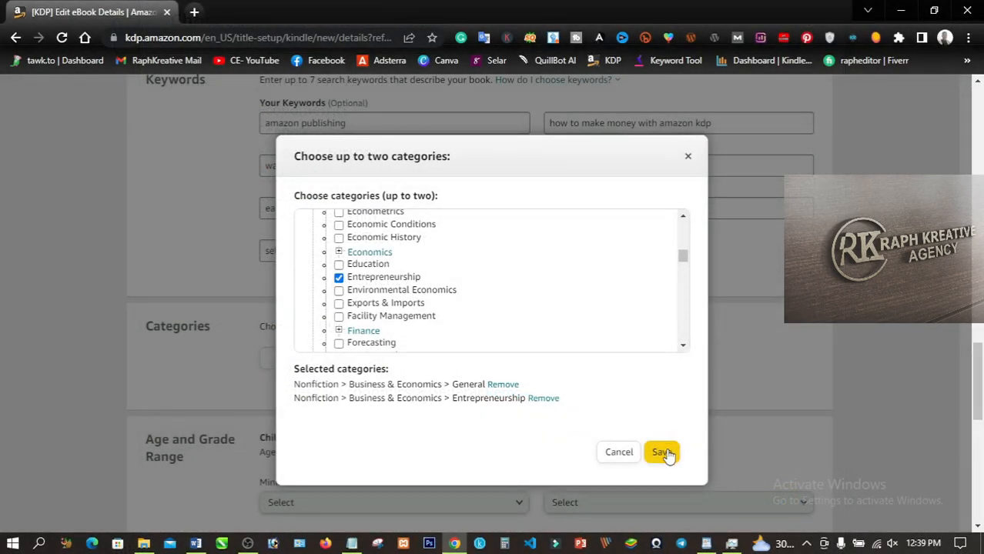
left_click(663, 454)
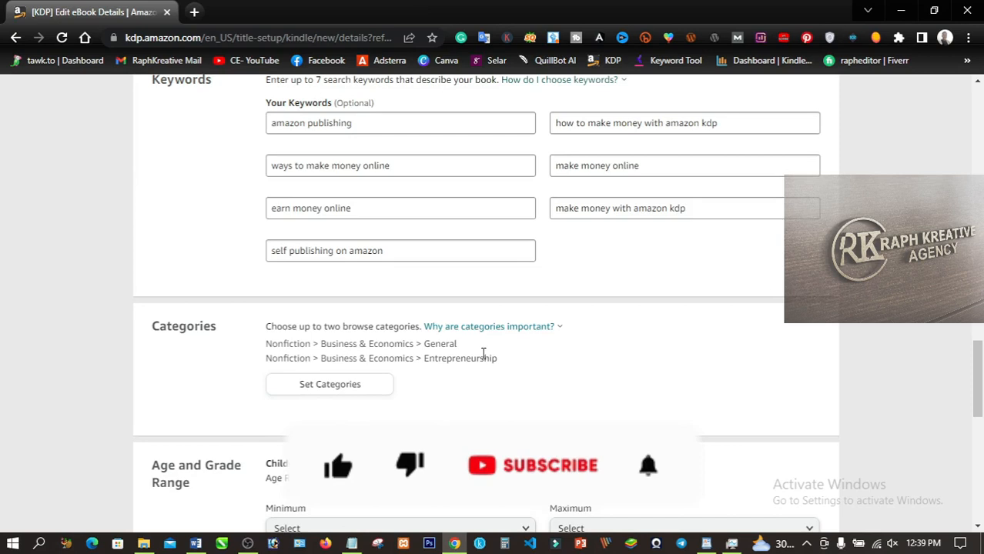
Set the minimum children's book age to 18+.
scroll(481, 358, "down", 2)
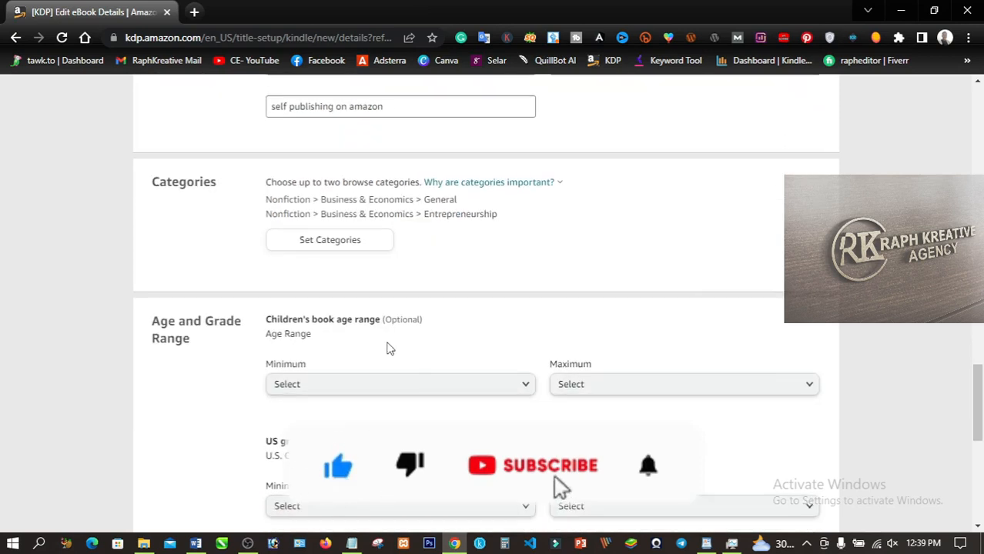
scroll(389, 347, "down", 1)
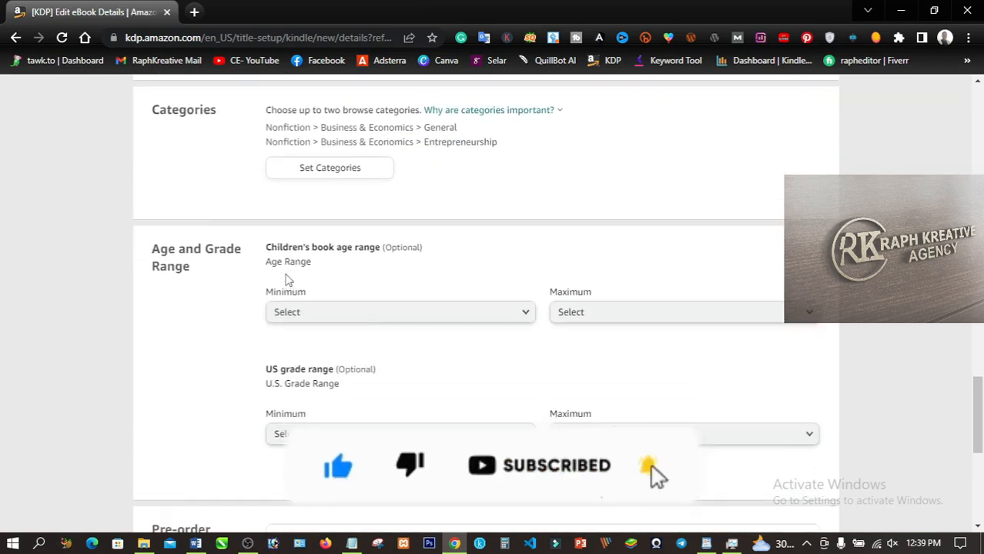
left_click(421, 317)
scroll(383, 300, "down", 1)
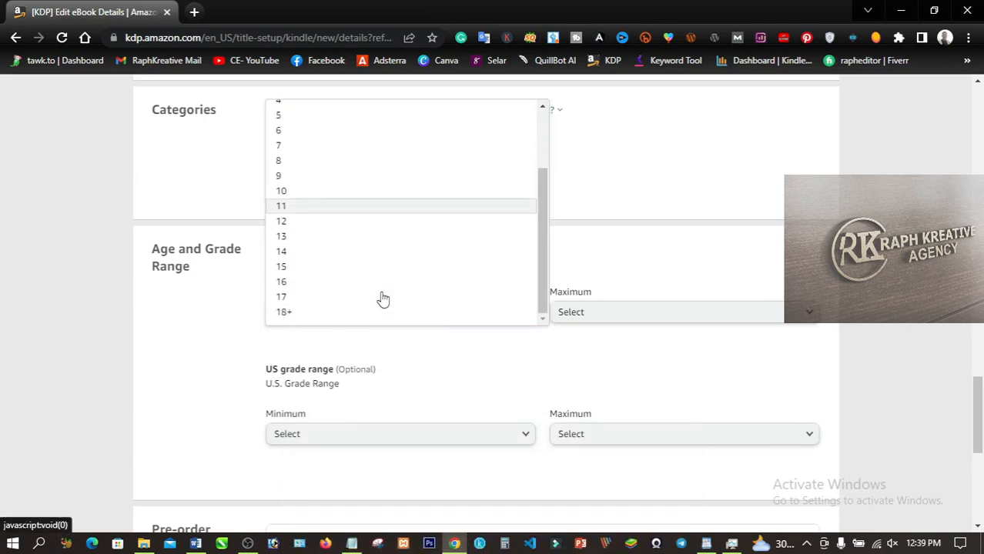
left_click(304, 320)
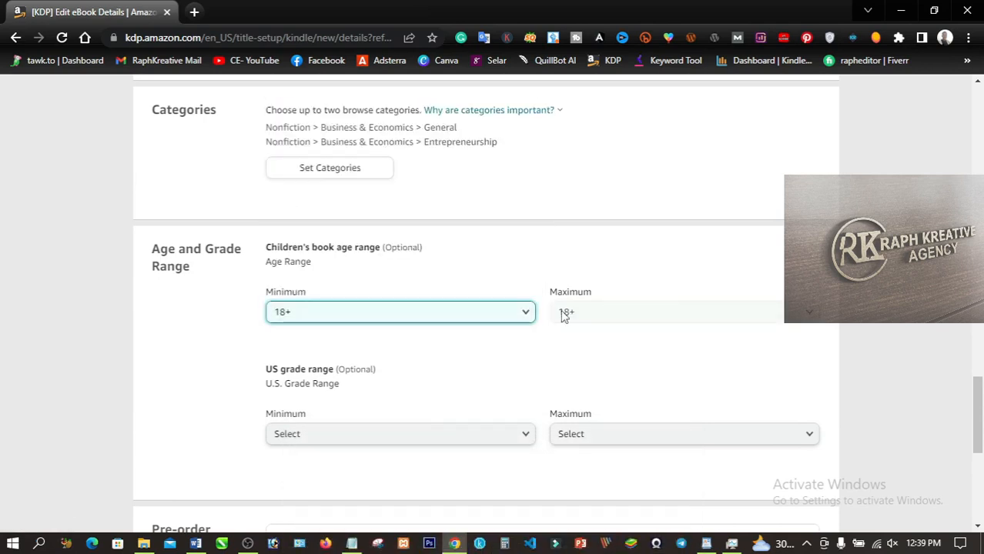
Set the minimum US grade to 12th grade and save the eBook details to continue to the content stage.
scroll(472, 388, "down", 1)
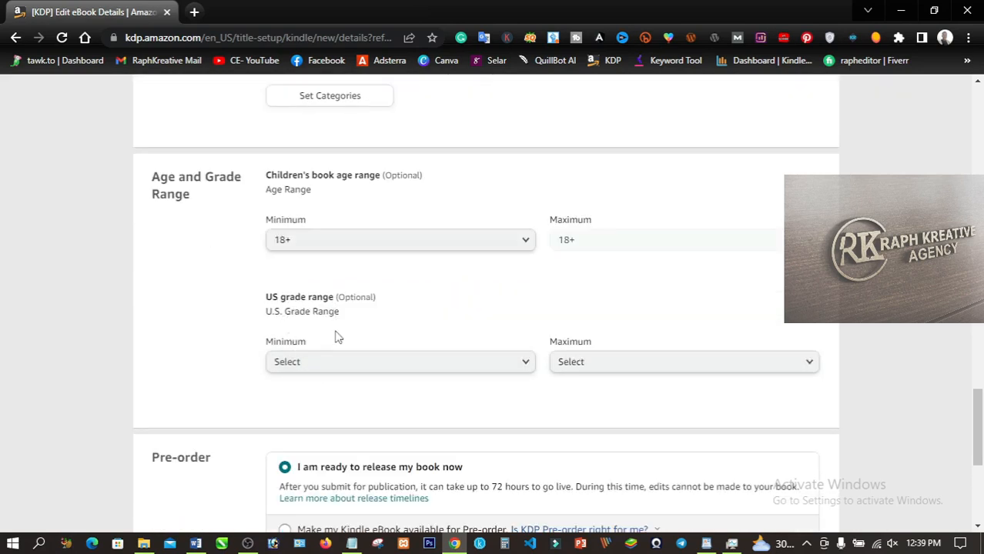
left_click(342, 363)
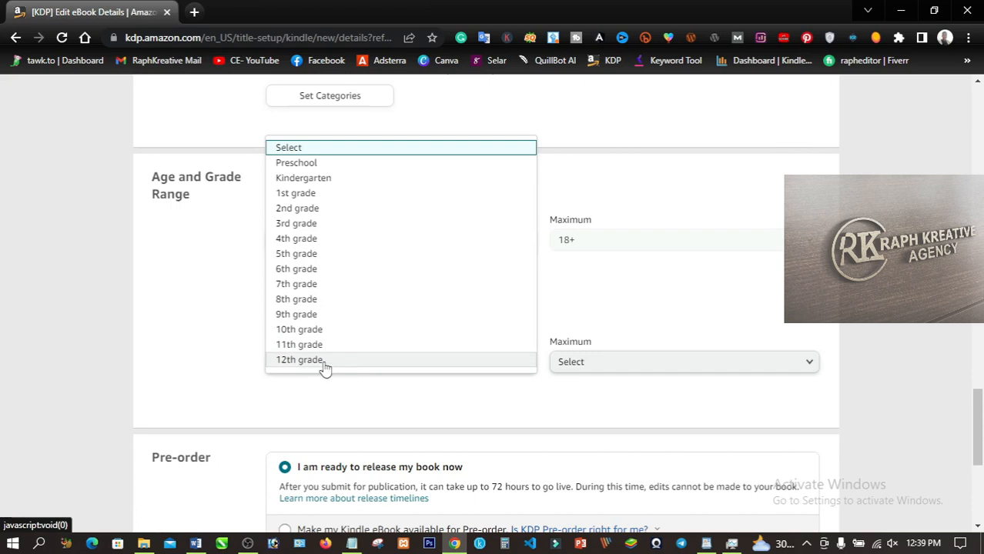
left_click(325, 363)
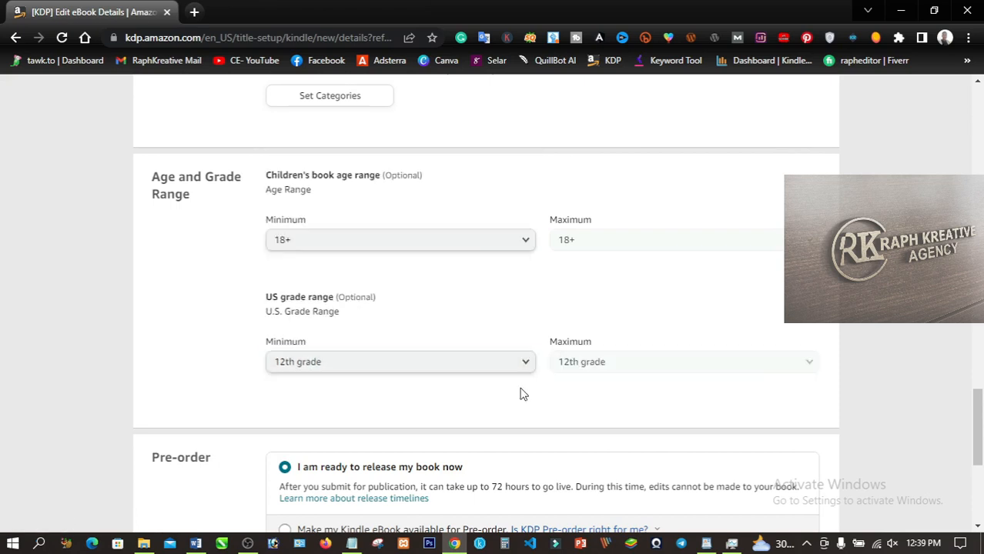
left_click(448, 369)
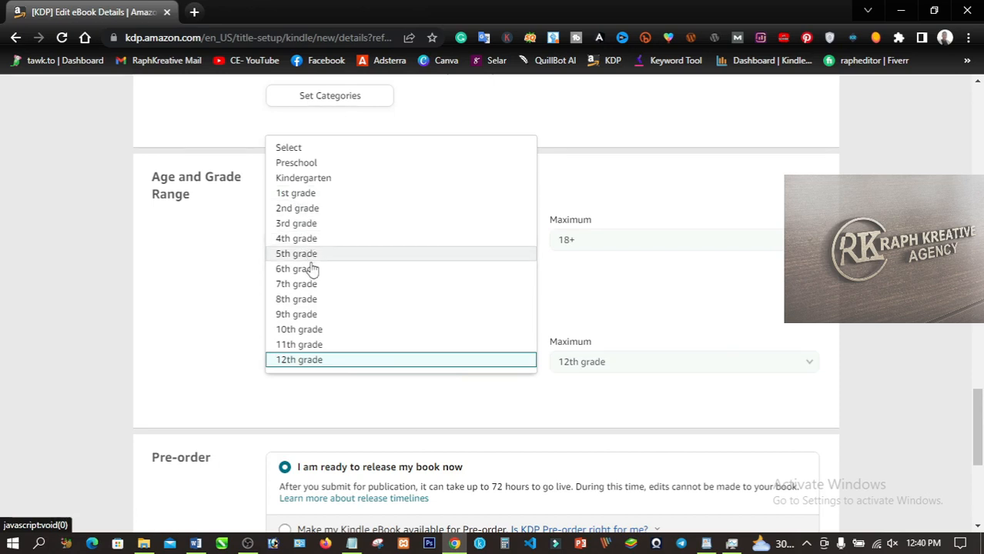
left_click(323, 361)
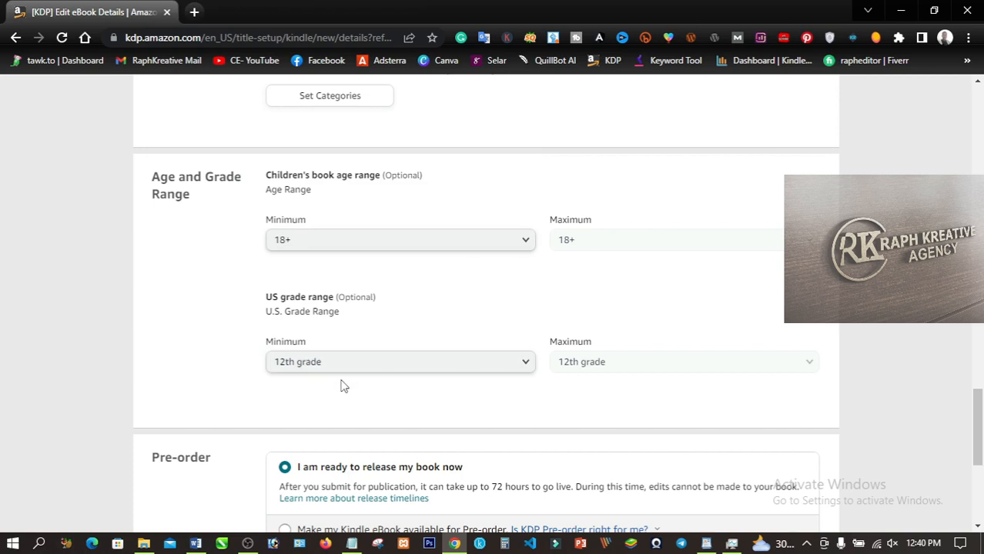
scroll(342, 385, "down", 2)
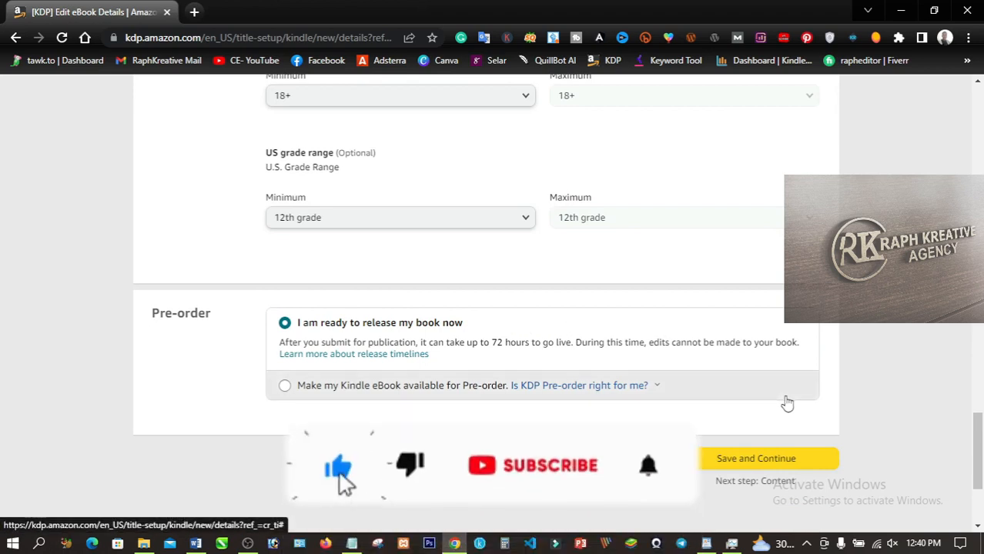
left_click(758, 462)
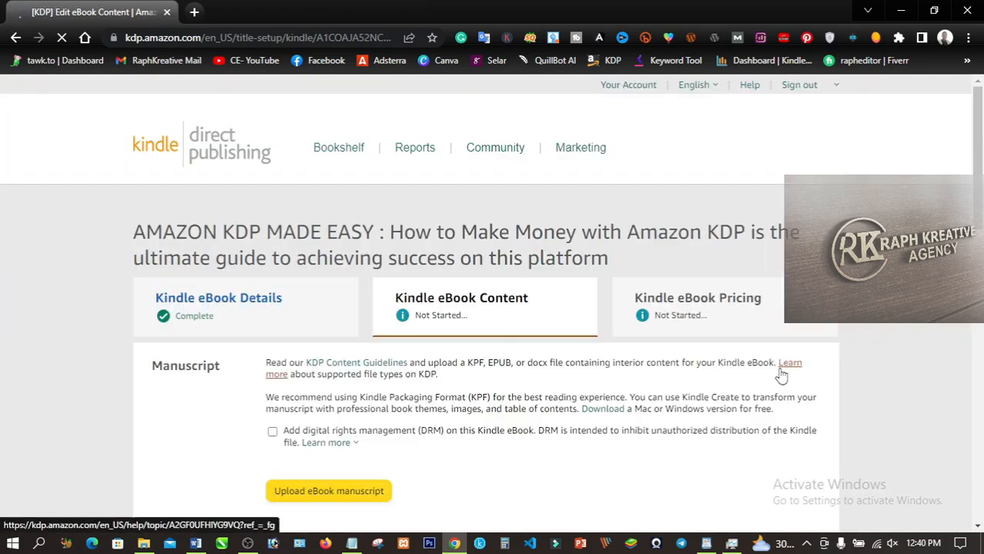
Upload the manuscript AMAZON KDP MADE EASY.kpf from the Amazon KDP BOOK folder.
scroll(682, 367, "down", 1)
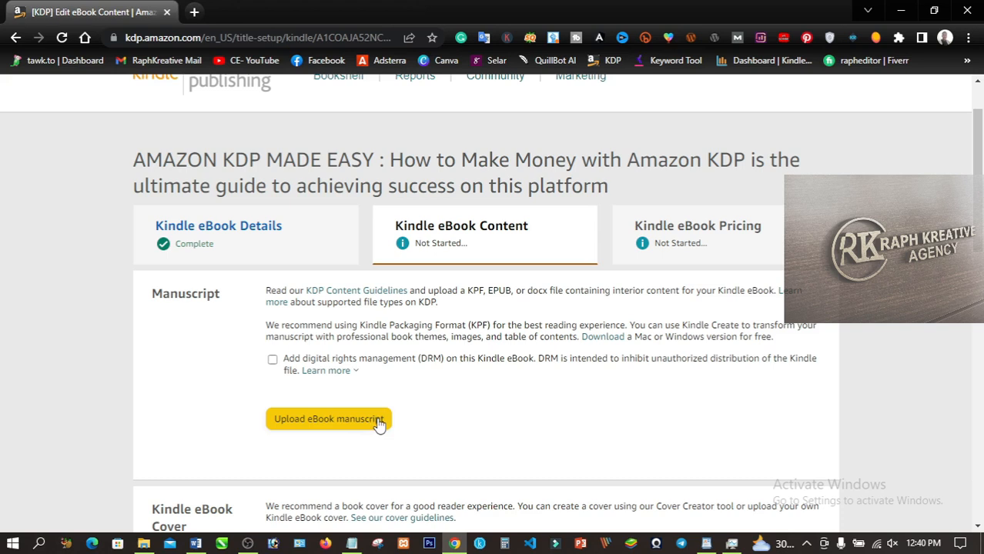
scroll(377, 422, "down", 2)
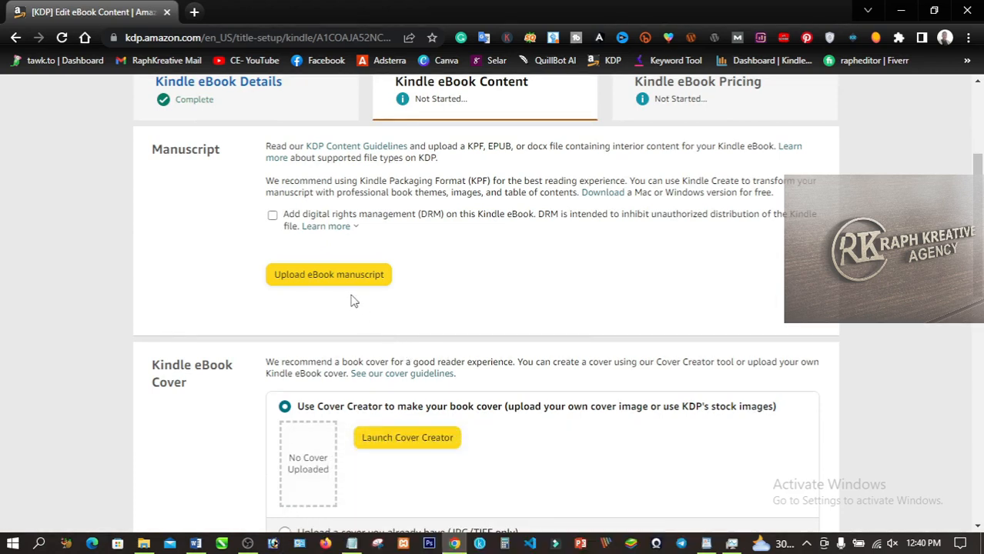
left_click(312, 278)
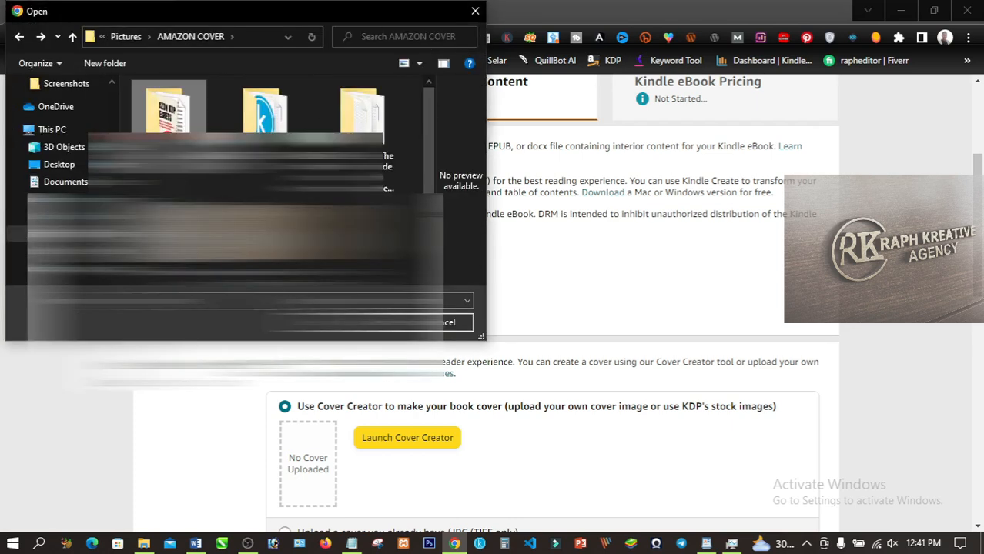
double_click(181, 146)
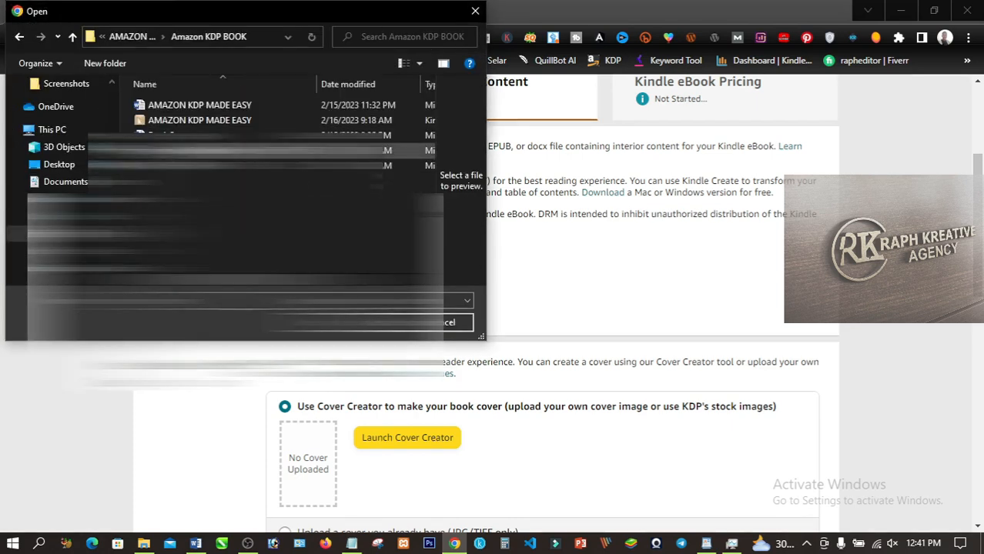
left_click(227, 123)
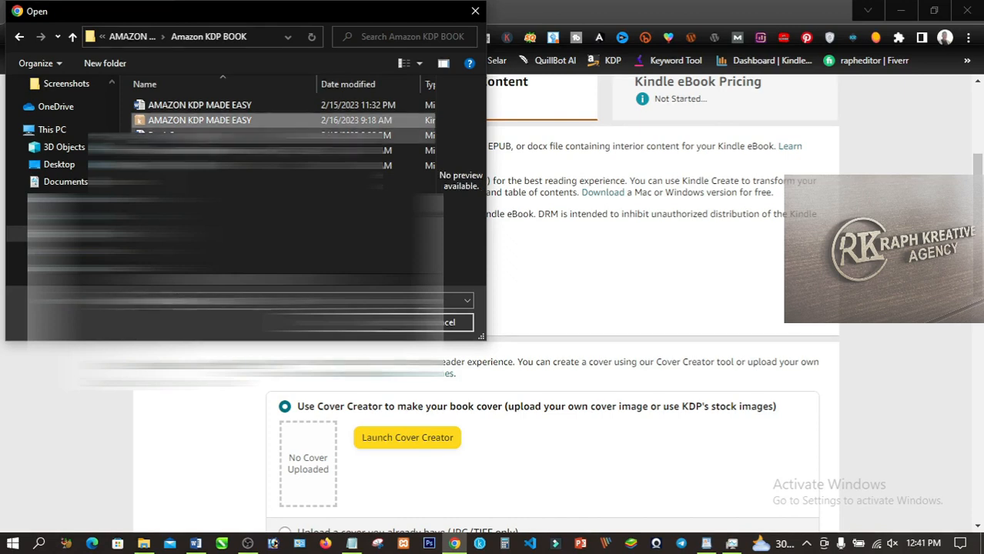
left_click(408, 321)
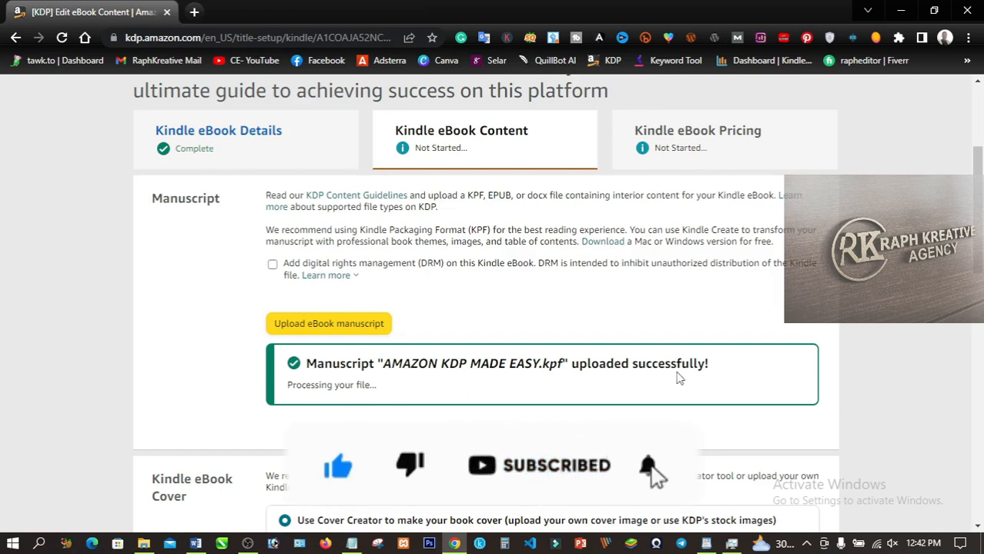
Choose to upload an existing JPG/TIFF cover for the Kindle eBook instead of using Cover Creator.
scroll(367, 409, "down", 2)
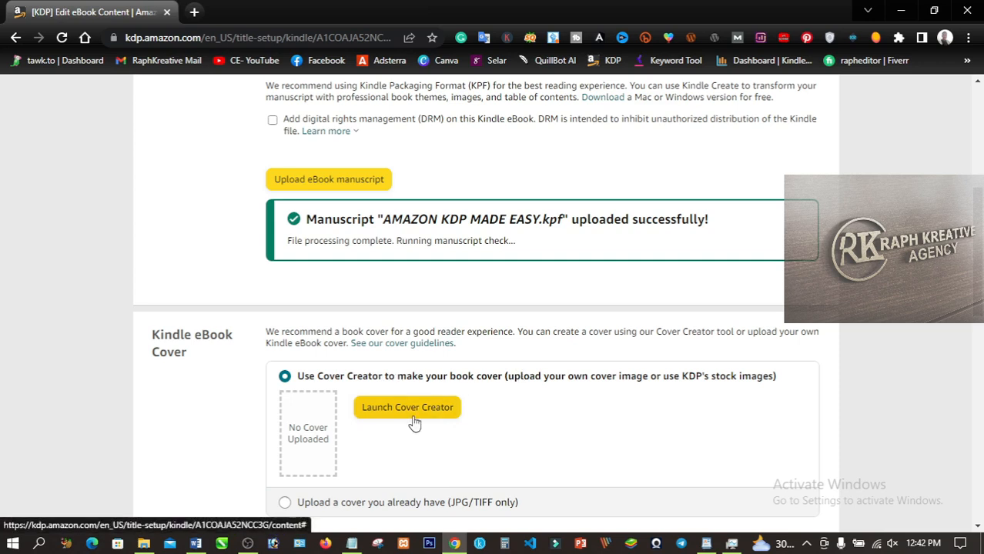
scroll(369, 420, "down", 1)
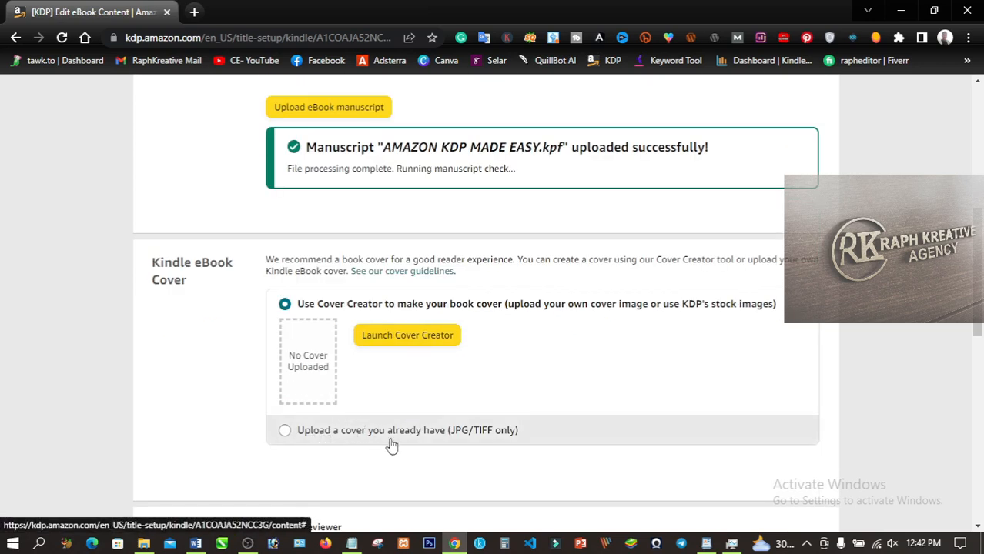
left_click(284, 431)
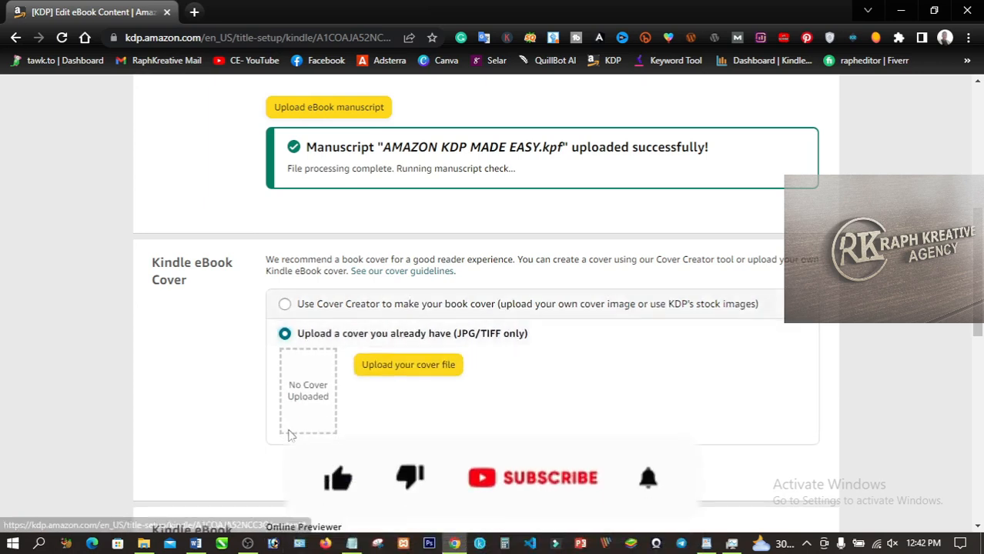
Try to upload the KDP Cover Book image from the Amazon KDP BOOK folder as the eBook cover.
left_click(406, 377)
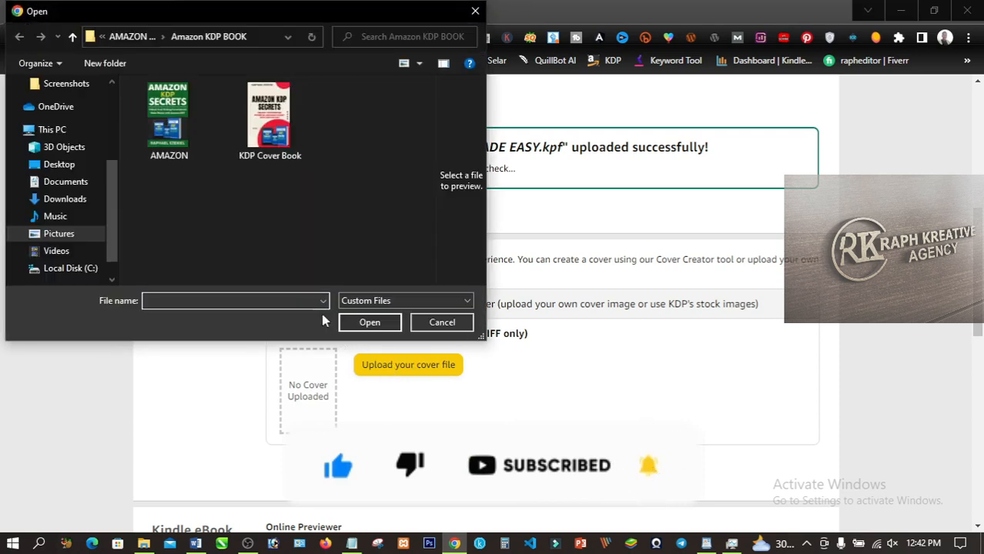
left_click(269, 150)
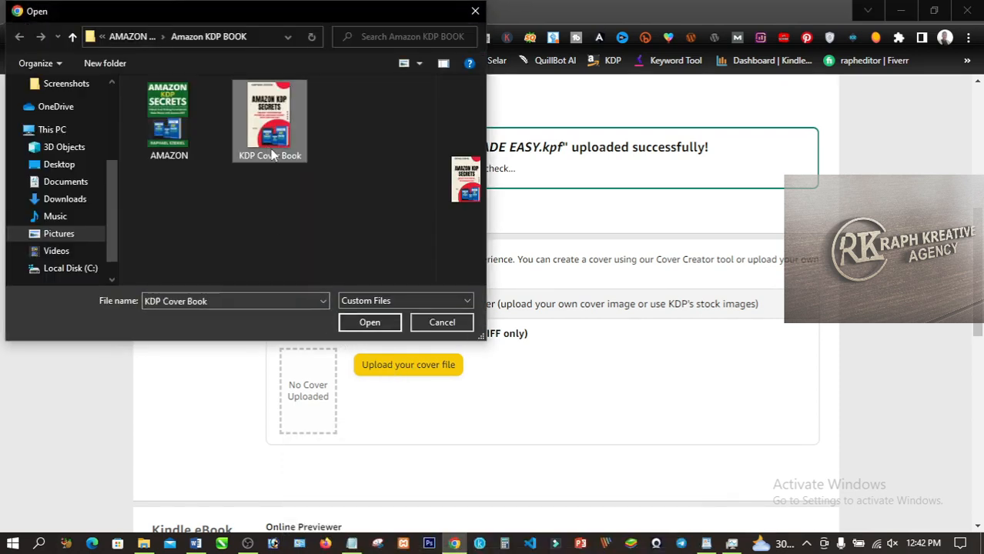
left_click(373, 320)
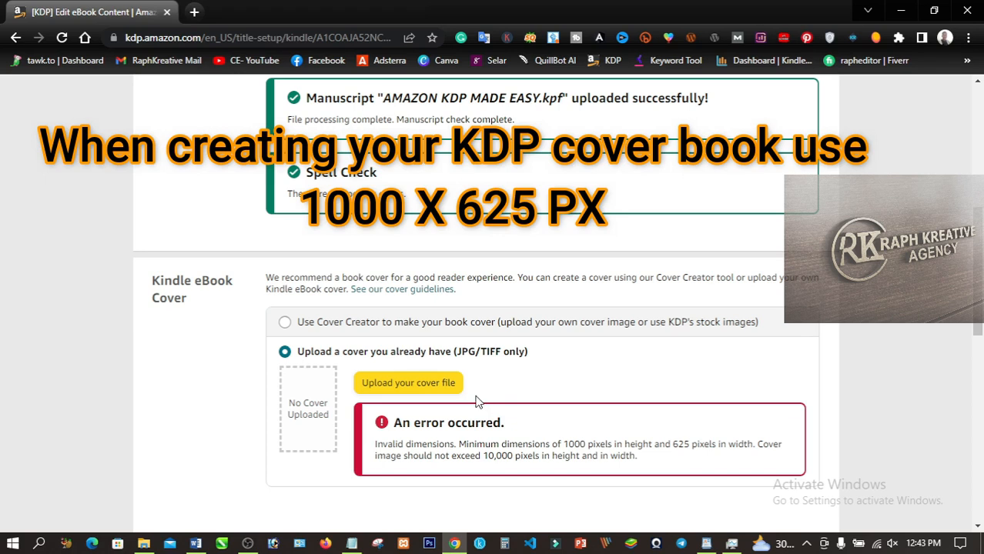
Upload the AMAZON image from the Amazon KDP BOOK folder as the eBook cover and check the image's dimensions in File Explorer.
left_click(432, 382)
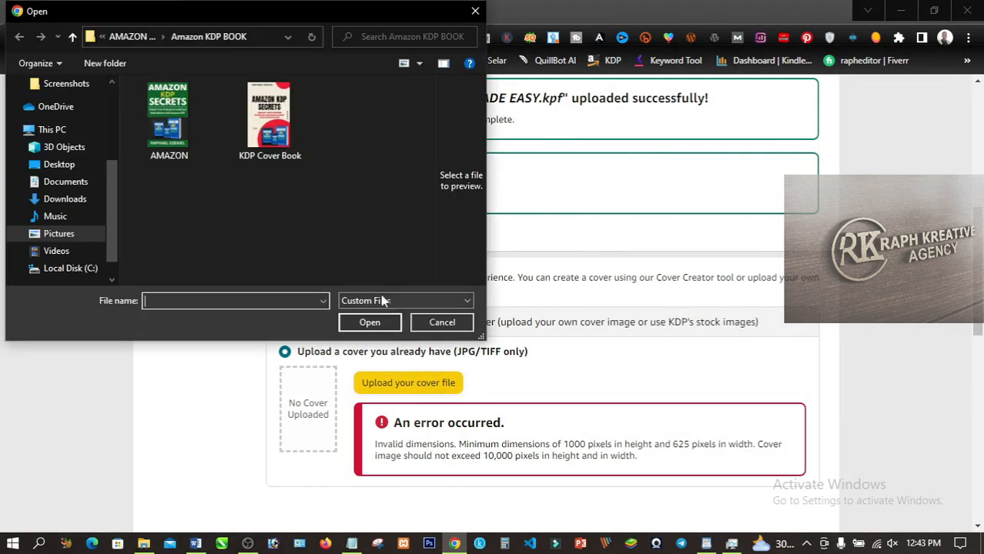
left_click(168, 117)
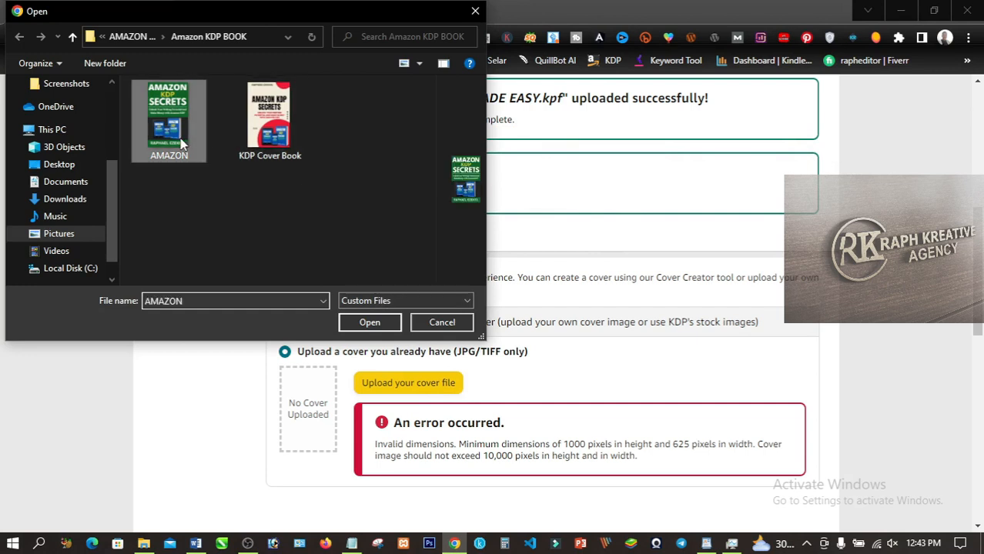
left_click(369, 324)
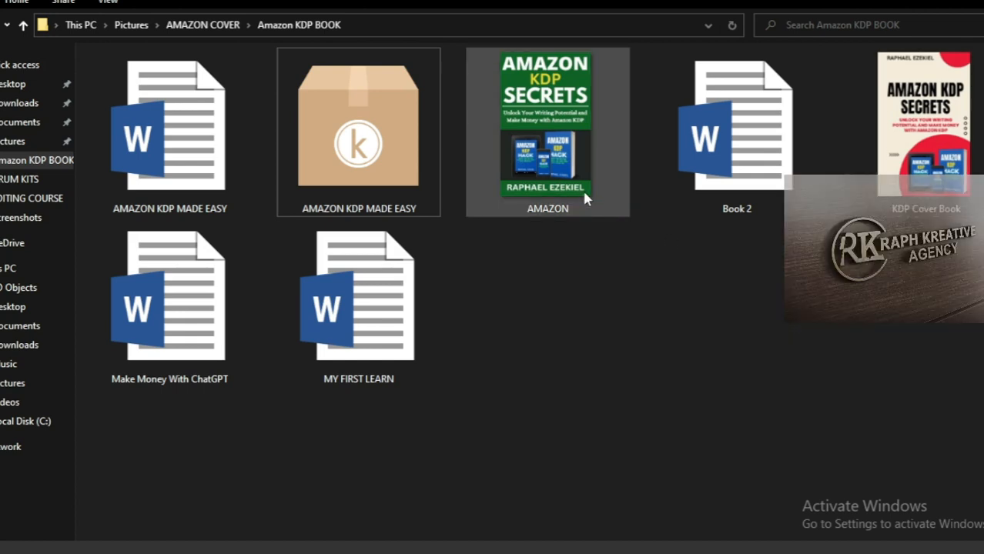
mouse_move(584, 190)
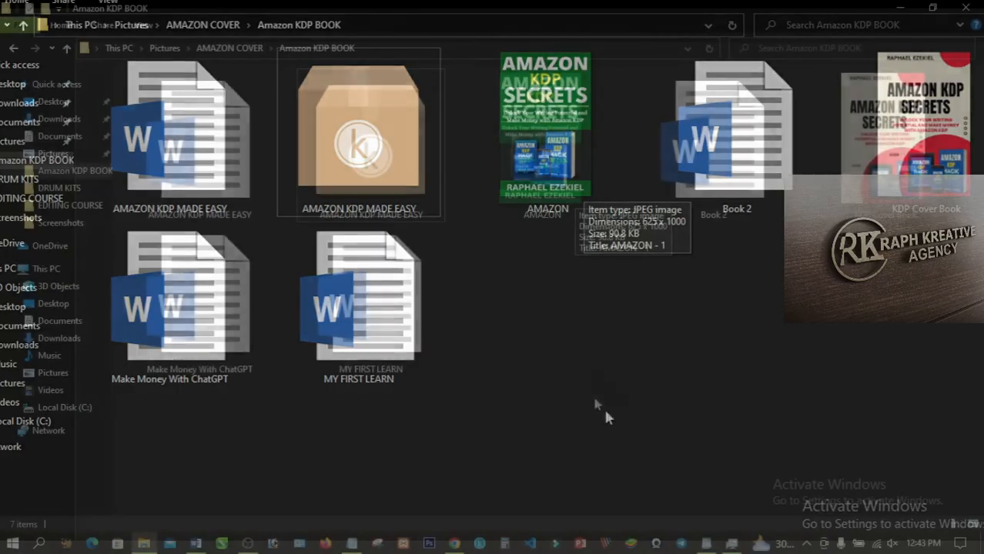
left_click(456, 543)
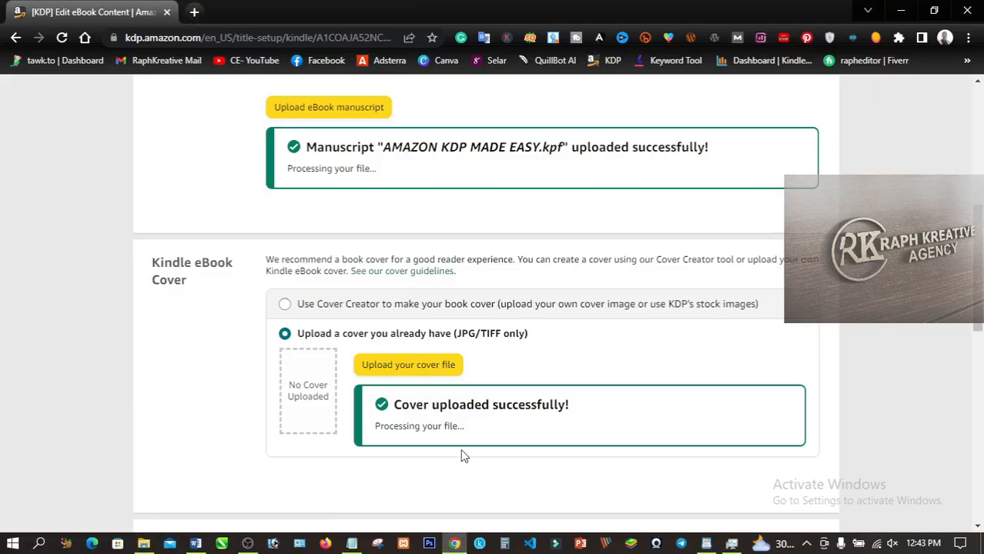
Leave the optional ISBN and publisher blank, and save the eBook content to continue to the pricing stage.
scroll(461, 452, "down", 3)
scroll(469, 418, "down", 1)
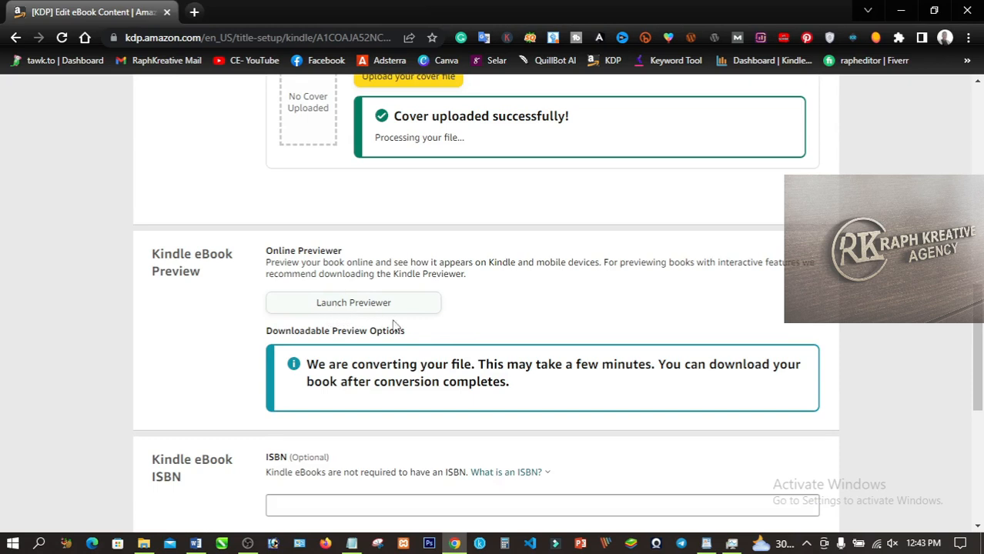
scroll(406, 327, "down", 4)
scroll(407, 323, "up", 2)
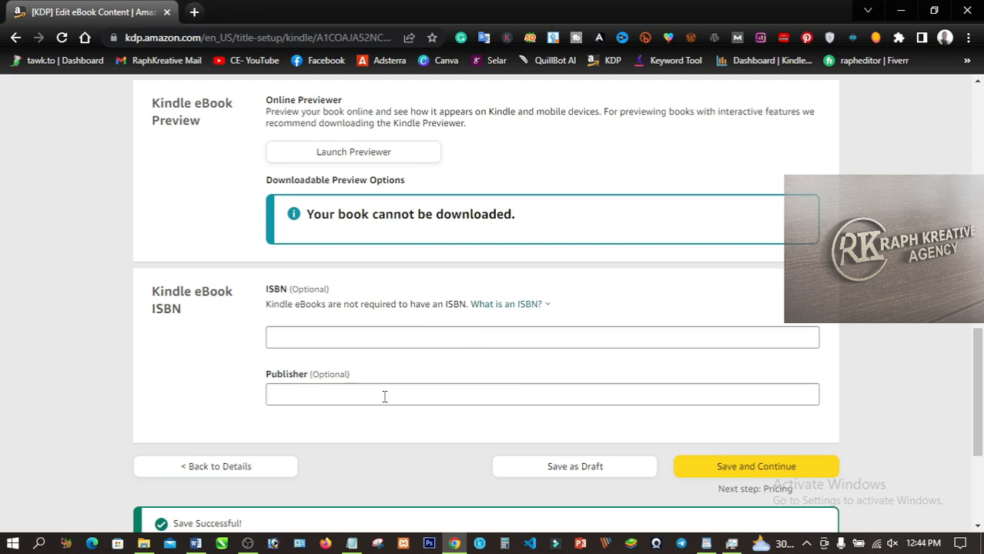
left_click(759, 468)
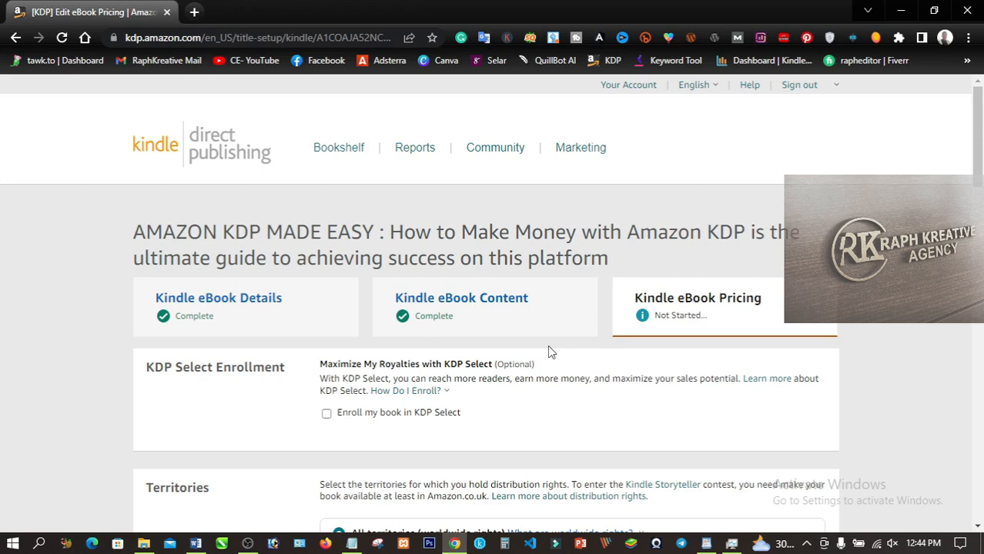
Enroll the book in KDP Select.
scroll(548, 352, "down", 2)
scroll(551, 336, "up", 1)
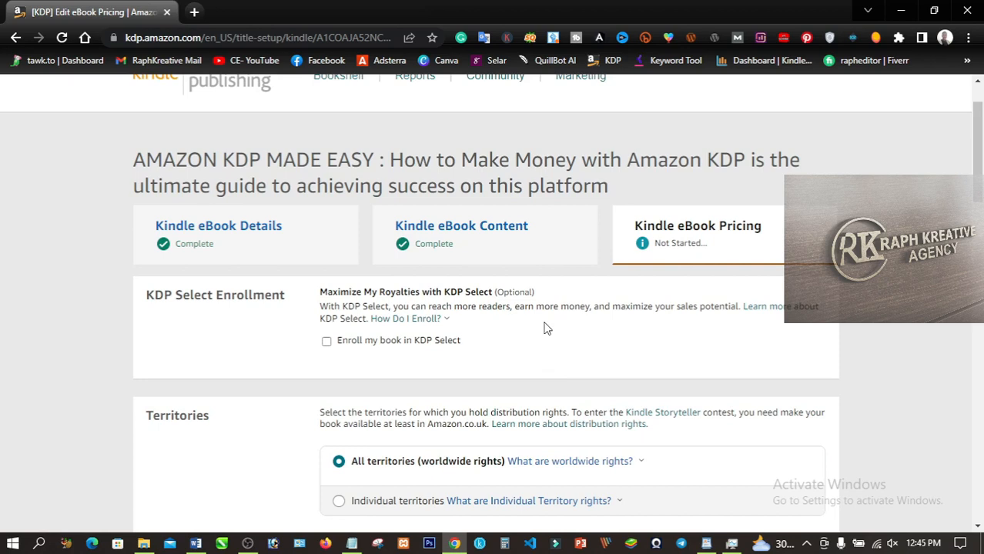
left_click(401, 319)
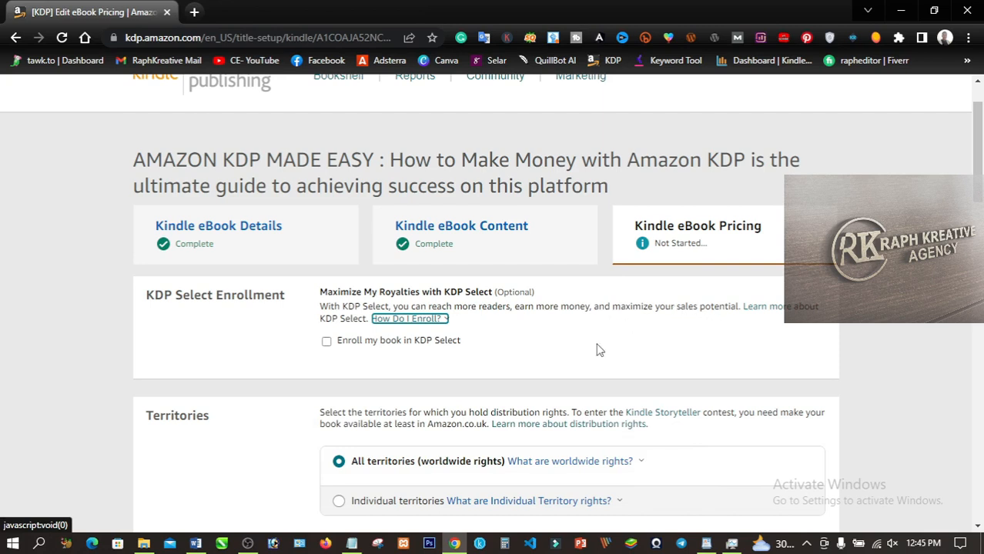
left_click(326, 343)
Choose the 70% royalty plan and set the Amazon.com list price to 9.99 USD.
scroll(302, 377, "down", 1)
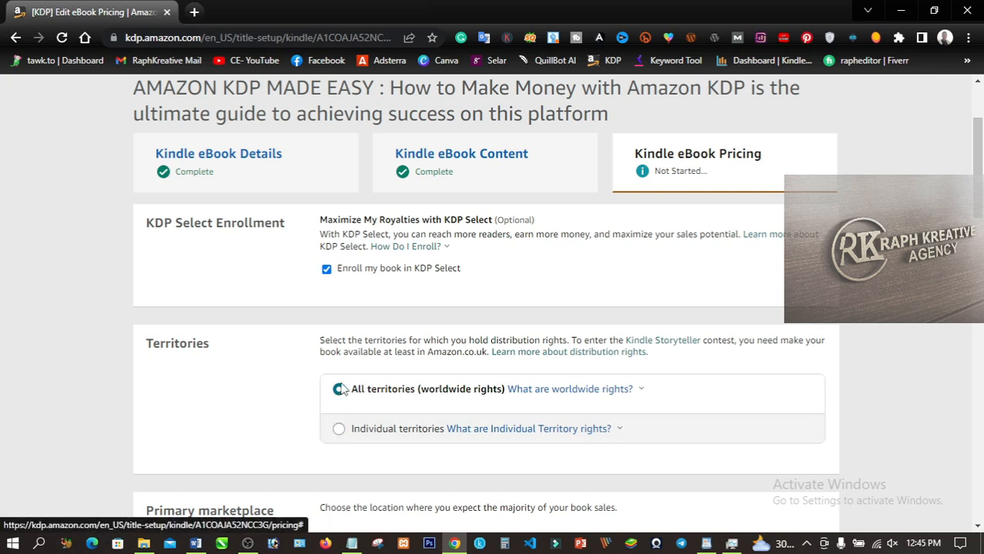
scroll(323, 393, "down", 3)
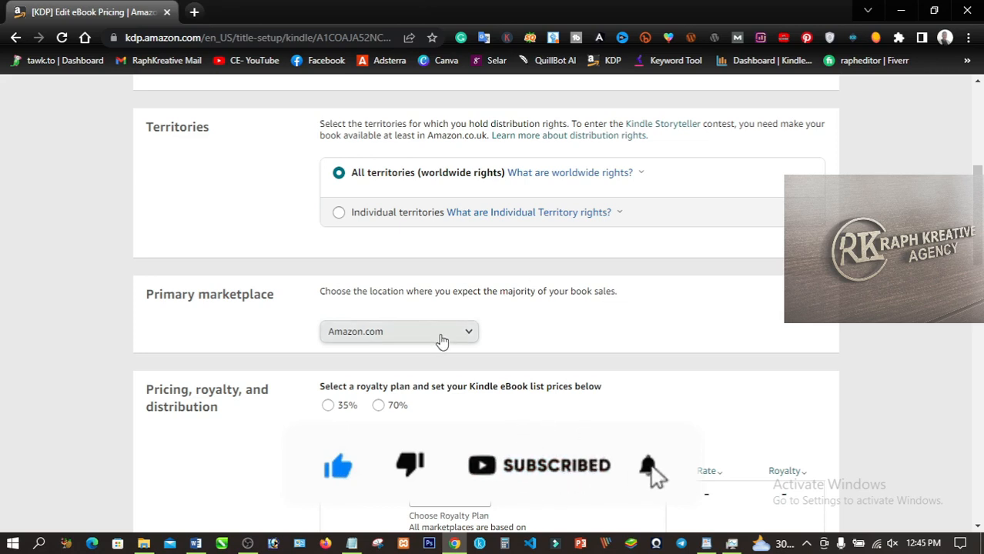
scroll(441, 341, "down", 1)
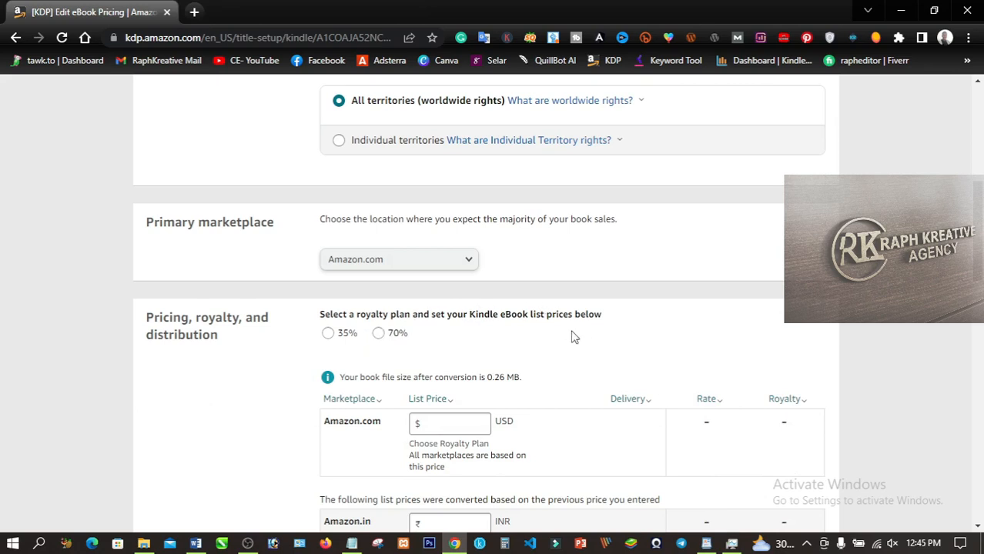
left_click(378, 336)
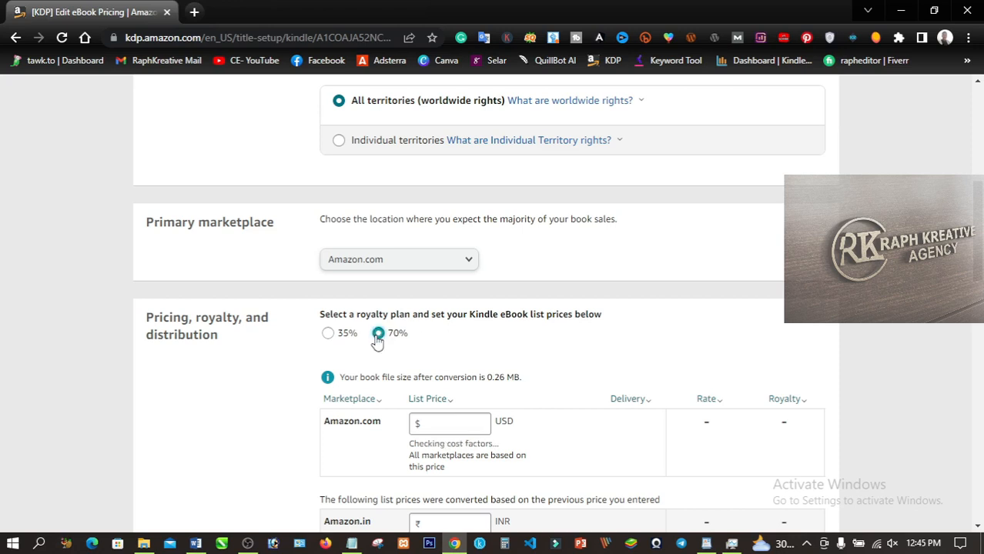
scroll(456, 347, "down", 1)
left_click(460, 348)
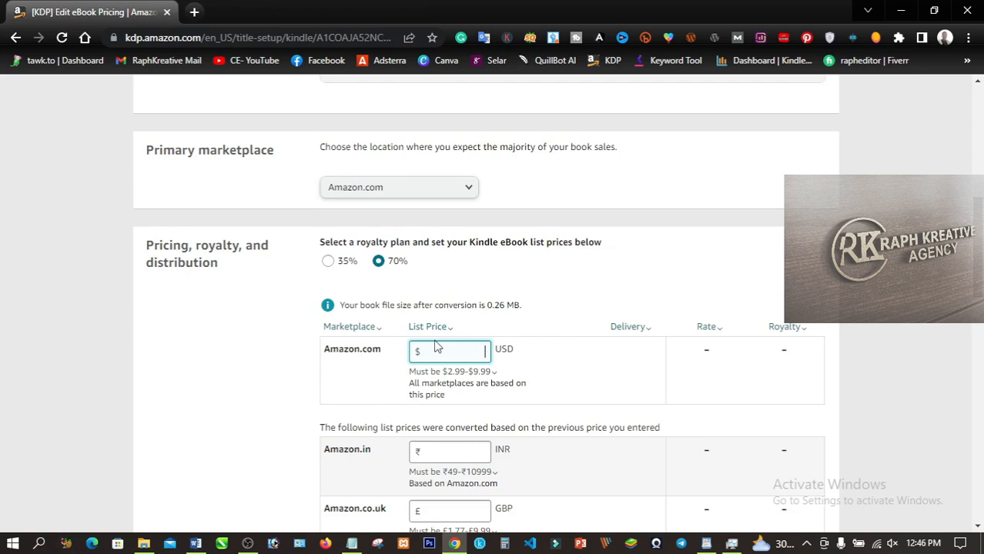
type("9.99")
left_click(549, 362)
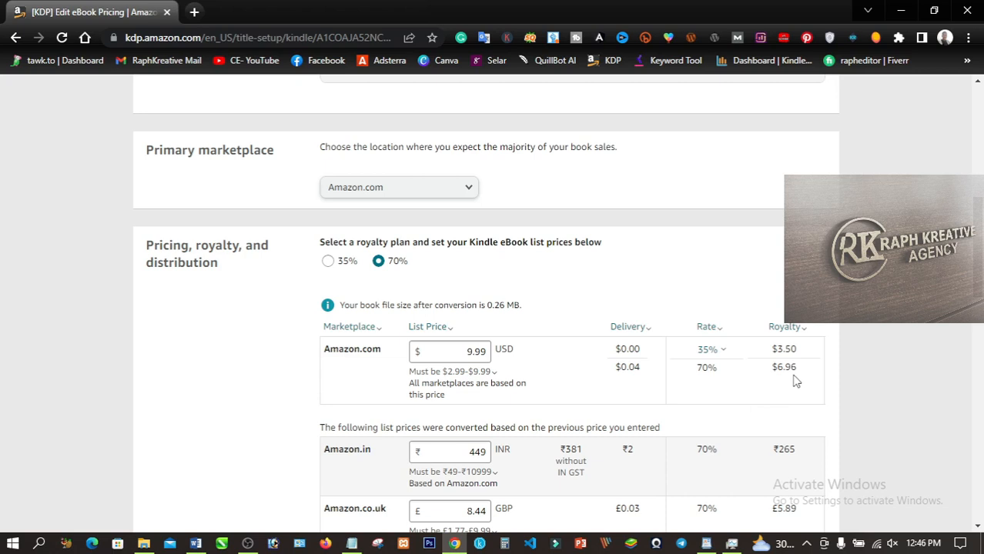
Review the converted marketplace prices, publish the Kindle eBook and close the submission confirmation.
scroll(795, 381, "down", 2)
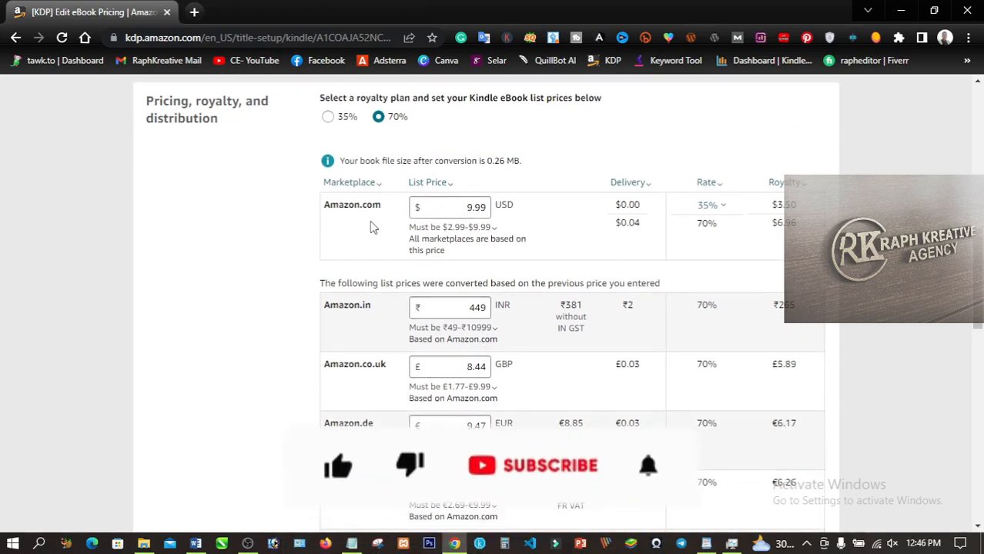
scroll(703, 362, "down", 6)
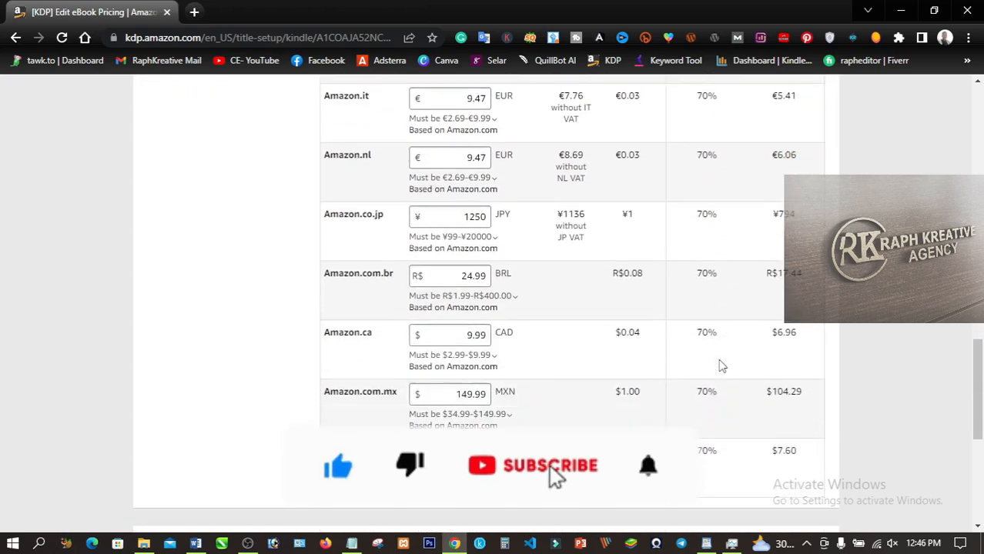
scroll(720, 366, "down", 3)
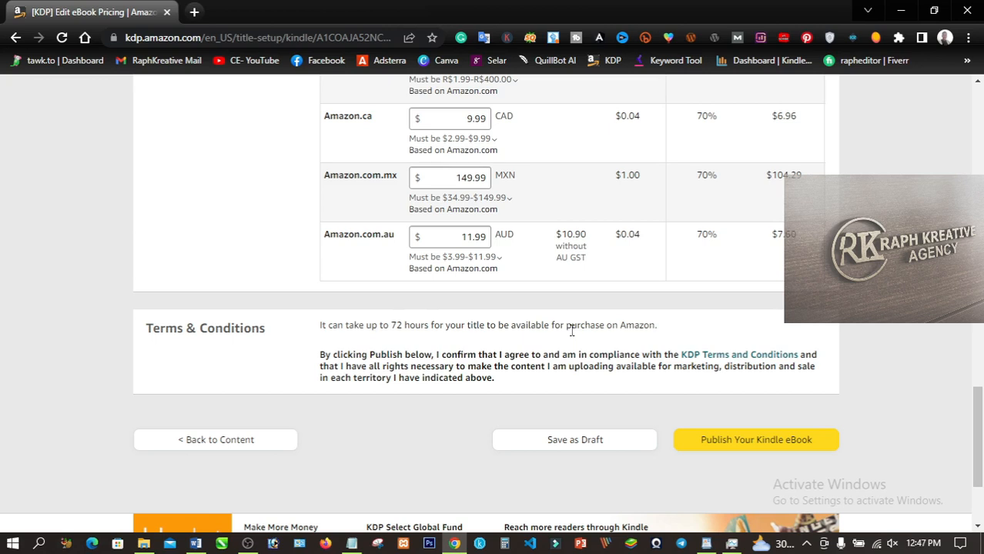
scroll(572, 329, "up", 11)
scroll(584, 307, "up", 4)
scroll(584, 314, "down", 11)
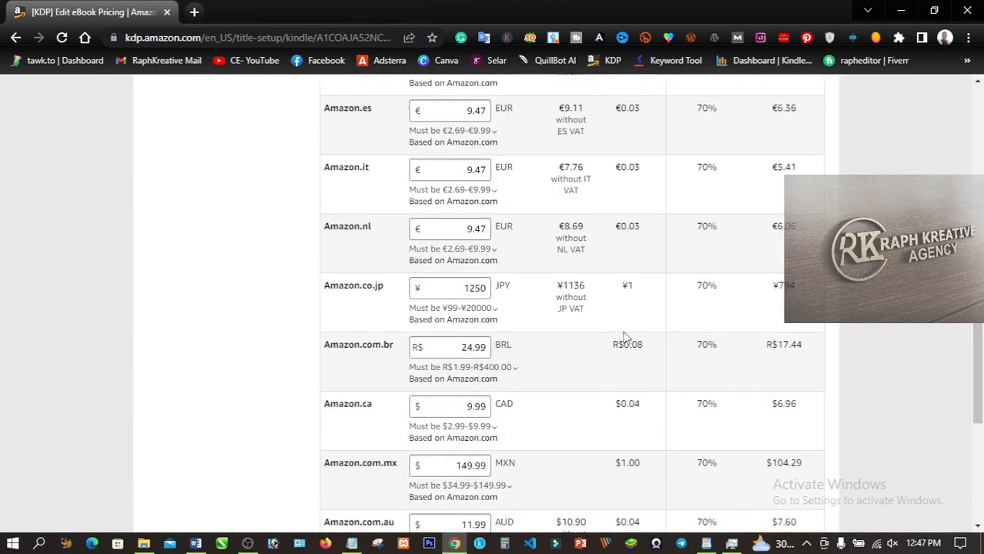
scroll(625, 339, "down", 6)
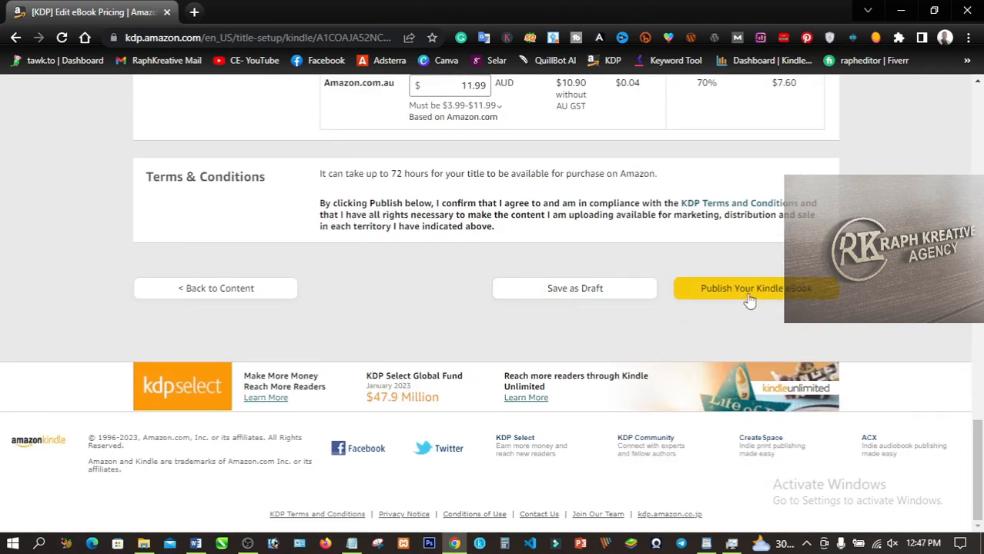
left_click(746, 292)
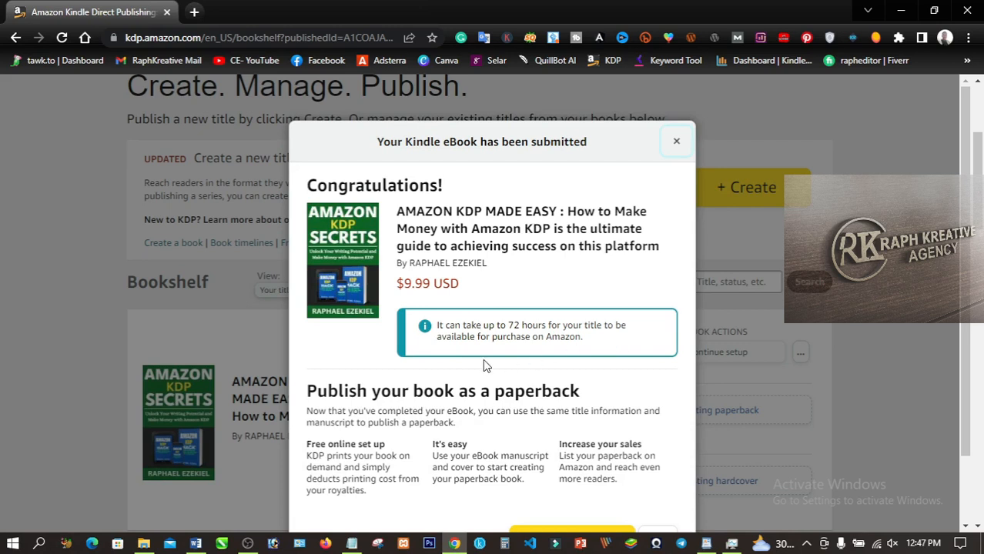
scroll(560, 354, "down", 1)
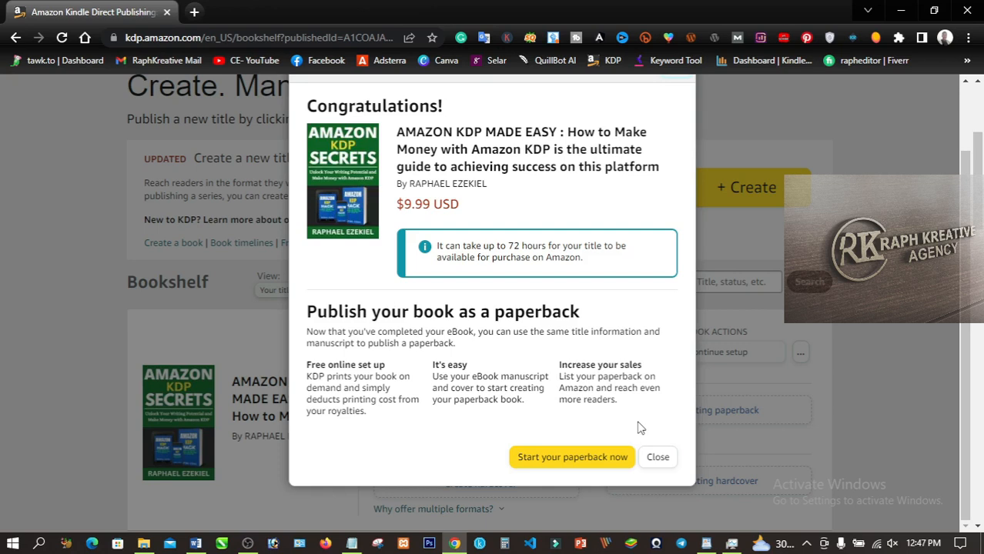
left_click(658, 457)
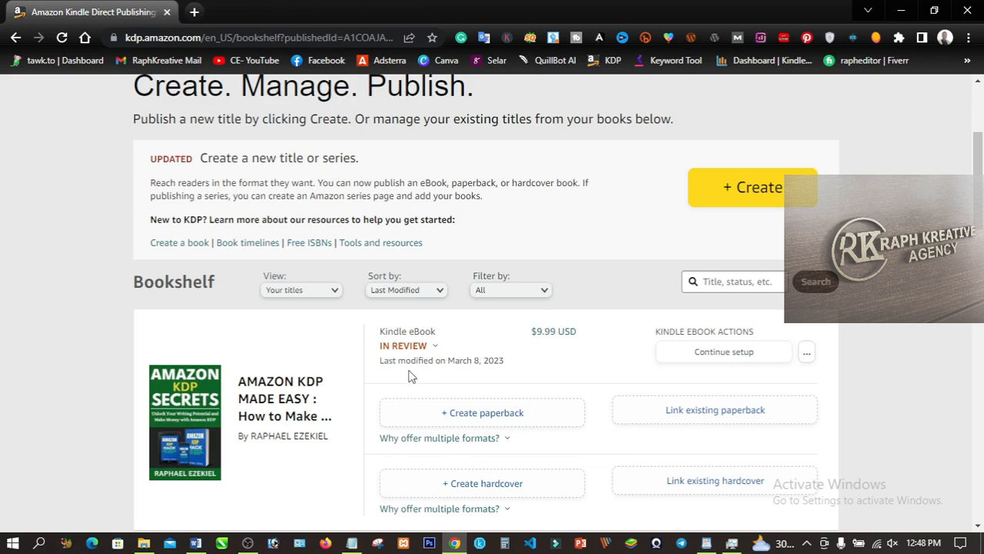
Check the new eBook's publishing status in the Bookshelf and compare it with the WEB PROFITS title's status.
left_click(397, 348)
left_click(482, 350)
scroll(482, 345, "down", 3)
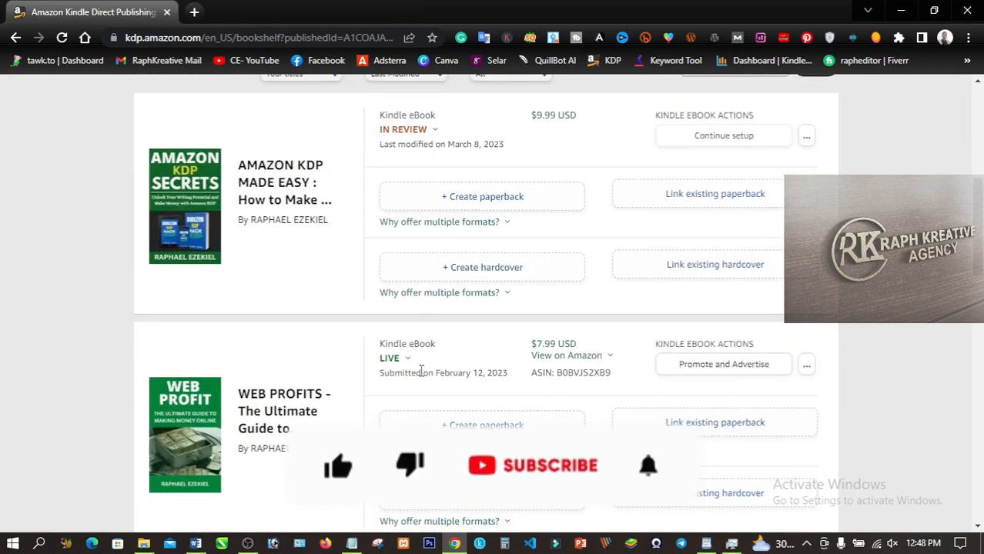
scroll(470, 348, "up", 3)
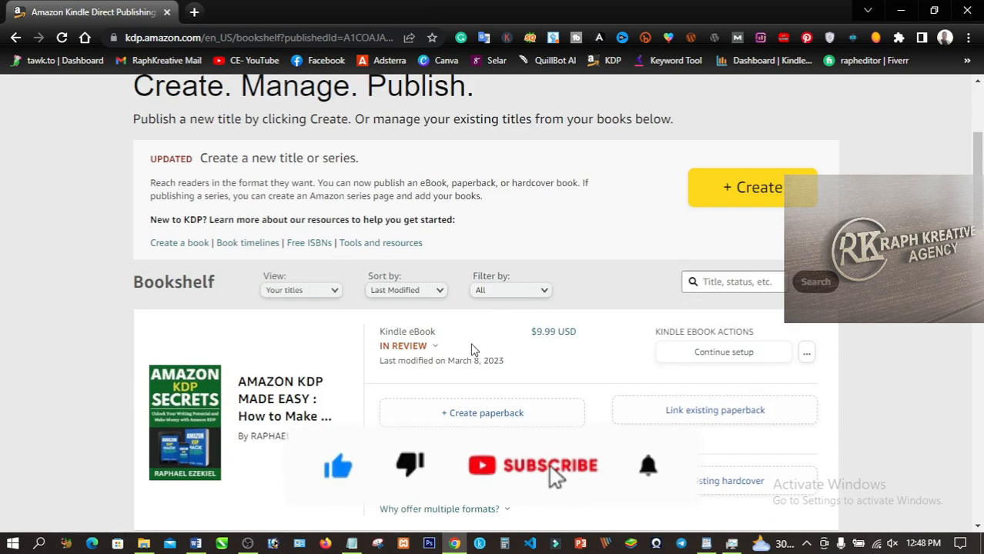